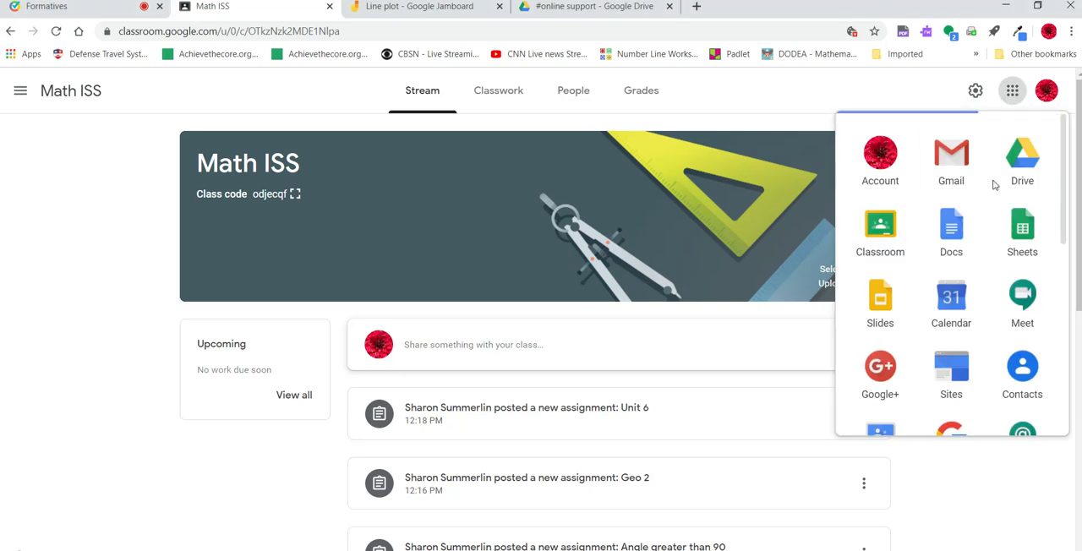
- Add a topic named Friday Work to the Math ISS classwork
{"action": "left_click", "coordinate": [905, 108]}
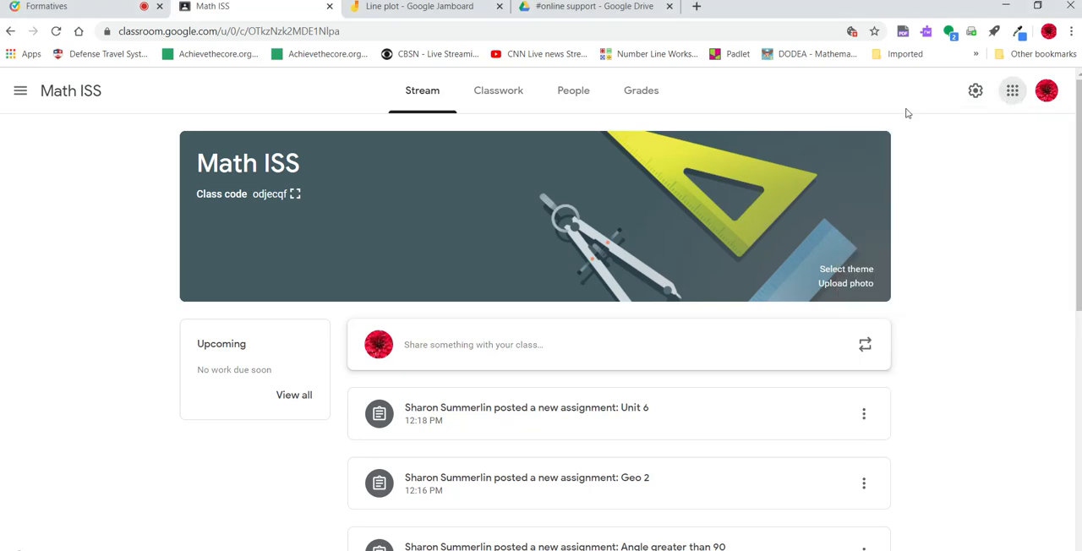
{"action": "left_click", "coordinate": [505, 102]}
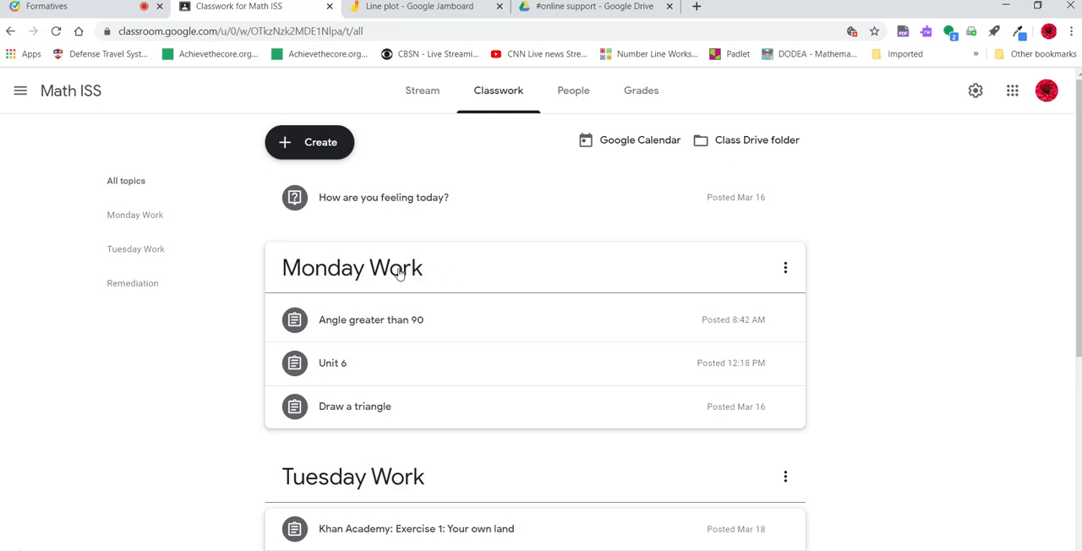
{"action": "left_click", "coordinate": [305, 150]}
{"action": "left_click", "coordinate": [322, 309]}
{"action": "type", "text": "Friday Work"}
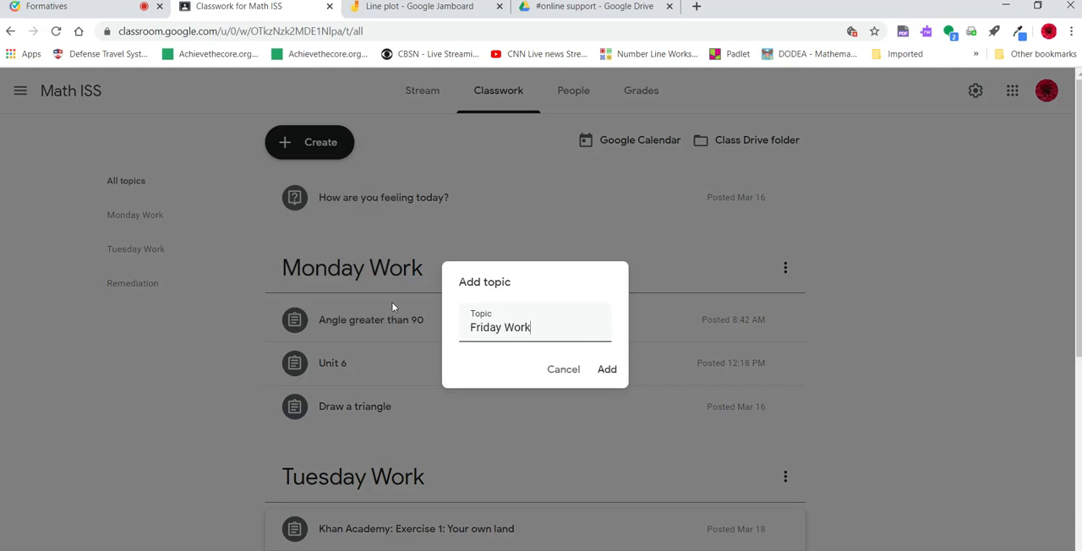
{"action": "left_click", "coordinate": [610, 373]}
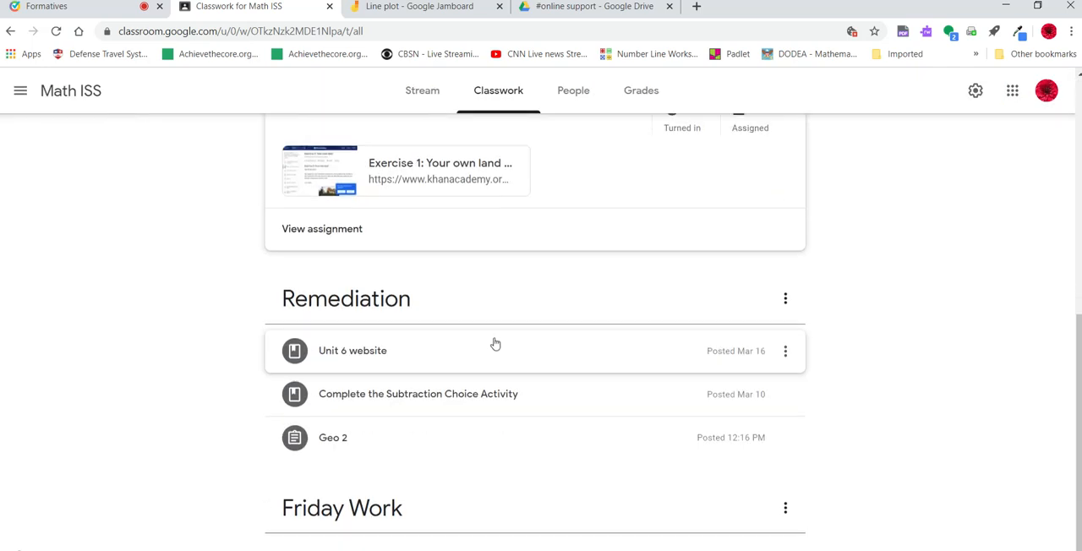
- Move the "How are you feeling today?" question into Friday Work and place the Friday Work topic above Remediation
{"action": "scroll", "coordinate": [372, 372], "scroll_direction": "up", "scroll_amount": 3}
{"action": "scroll", "coordinate": [376, 347], "scroll_direction": "up", "scroll_amount": 4}
{"action": "left_click_drag", "start_coordinate": [332, 205], "coordinate": [335, 513]}
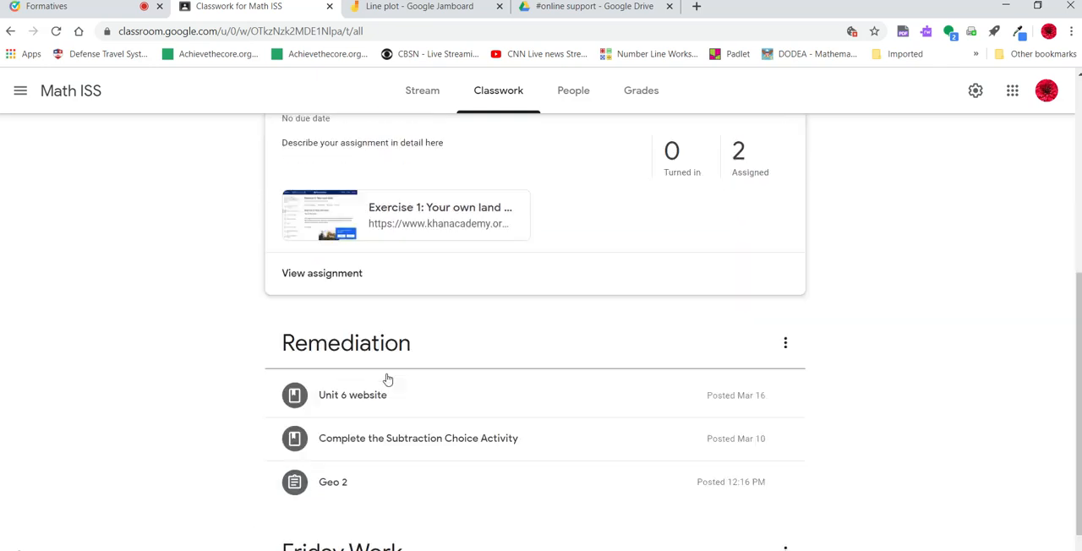
{"action": "scroll", "coordinate": [372, 380], "scroll_direction": "down", "scroll_amount": 2}
{"action": "left_click_drag", "start_coordinate": [306, 483], "coordinate": [402, 308]}
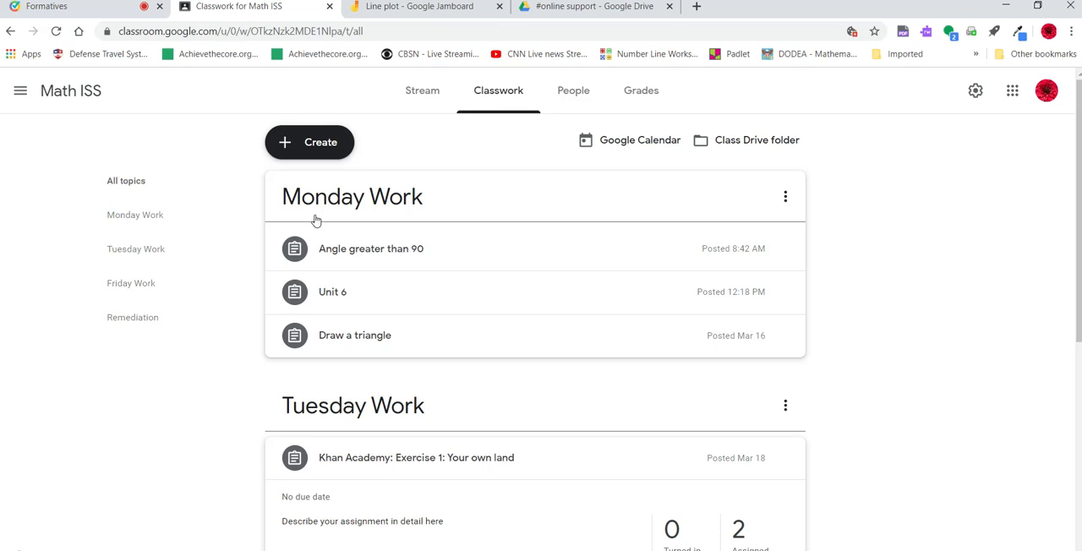
- Filter the classwork by the Friday Work and Monday Work topics, and return to all topics
{"action": "left_click", "coordinate": [129, 285]}
{"action": "left_click", "coordinate": [134, 220]}
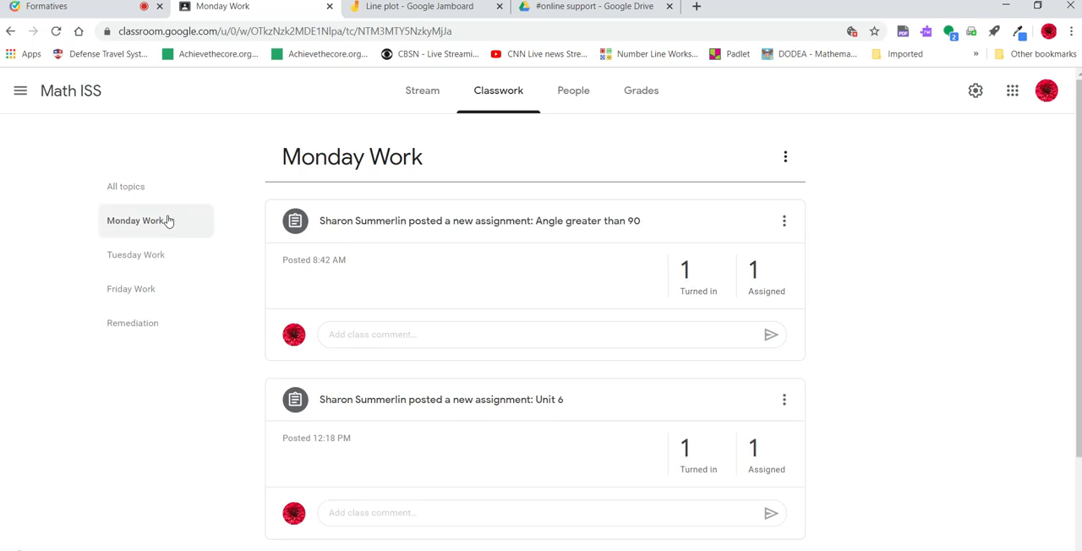
{"action": "left_click", "coordinate": [128, 188]}
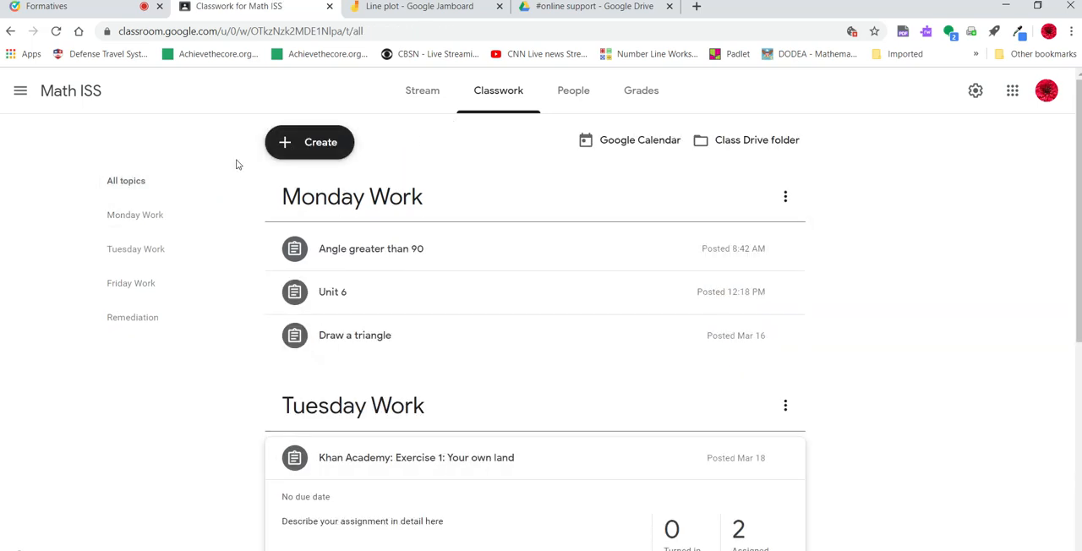
{"action": "left_click", "coordinate": [132, 188]}
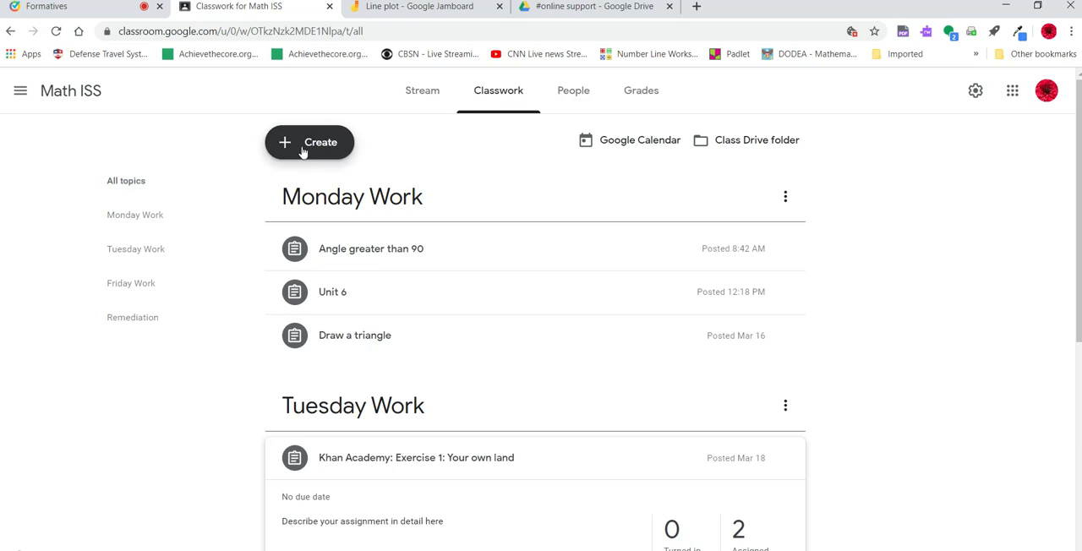
- Create a new assignment titled "Line plot Practice"
{"action": "left_click", "coordinate": [303, 149]}
{"action": "left_click", "coordinate": [309, 183]}
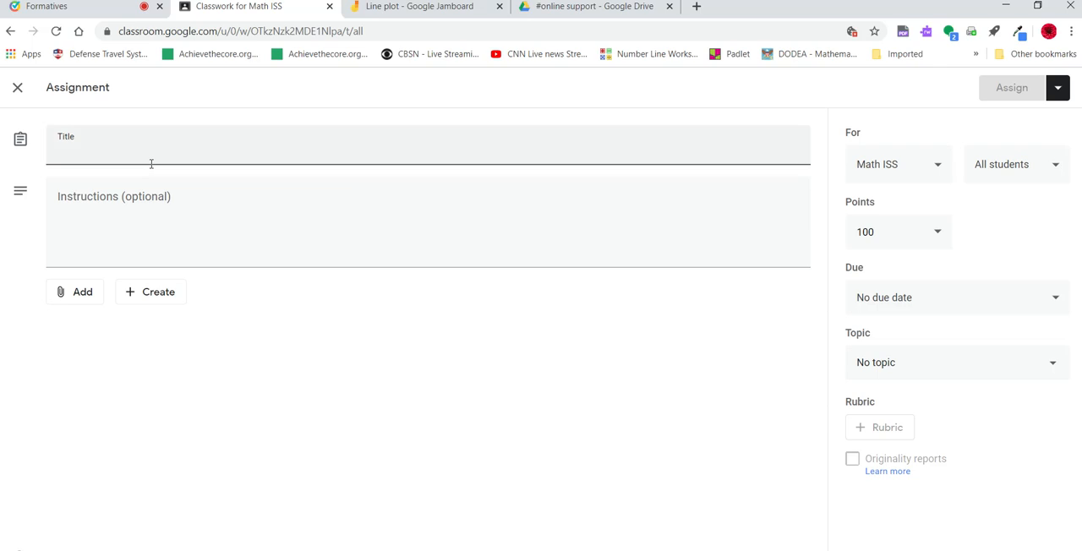
{"action": "type", "text": "Line plot Practice"}
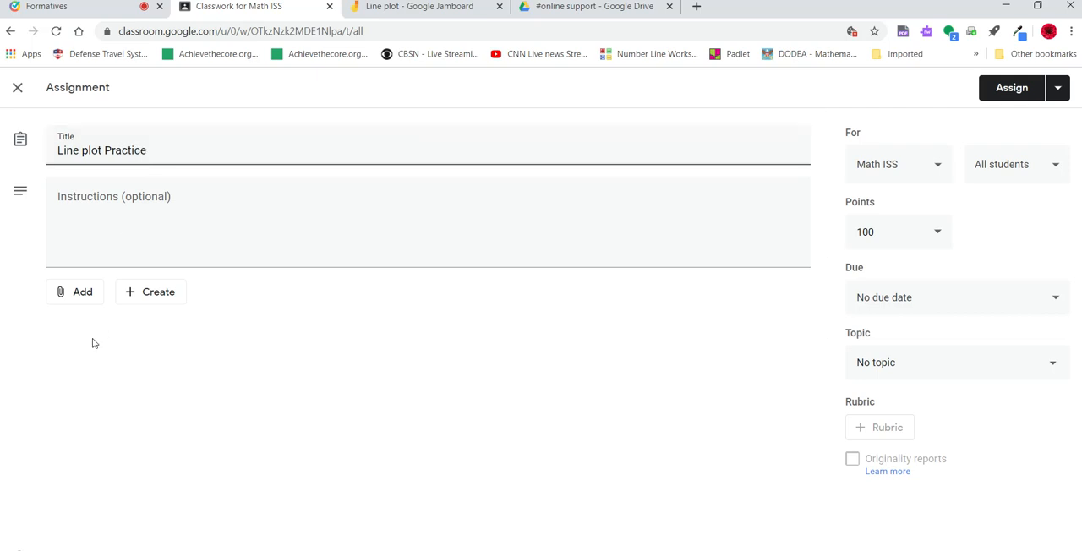
- Attach the Line plot Jamboard from Google Drive to the assignment and make a copy for each student
{"action": "left_click", "coordinate": [81, 297]}
{"action": "left_click", "coordinate": [101, 325]}
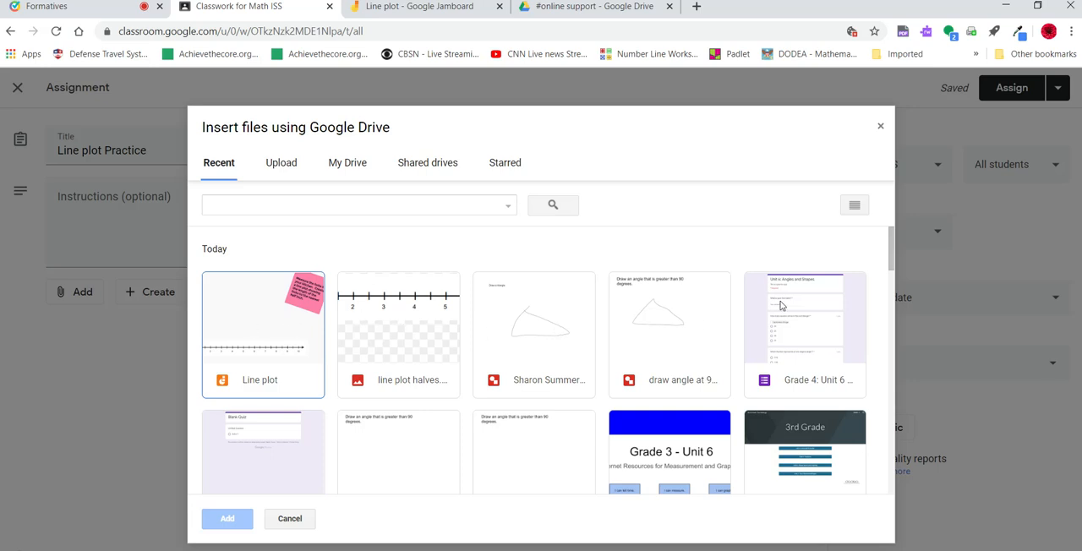
{"action": "left_click", "coordinate": [236, 322]}
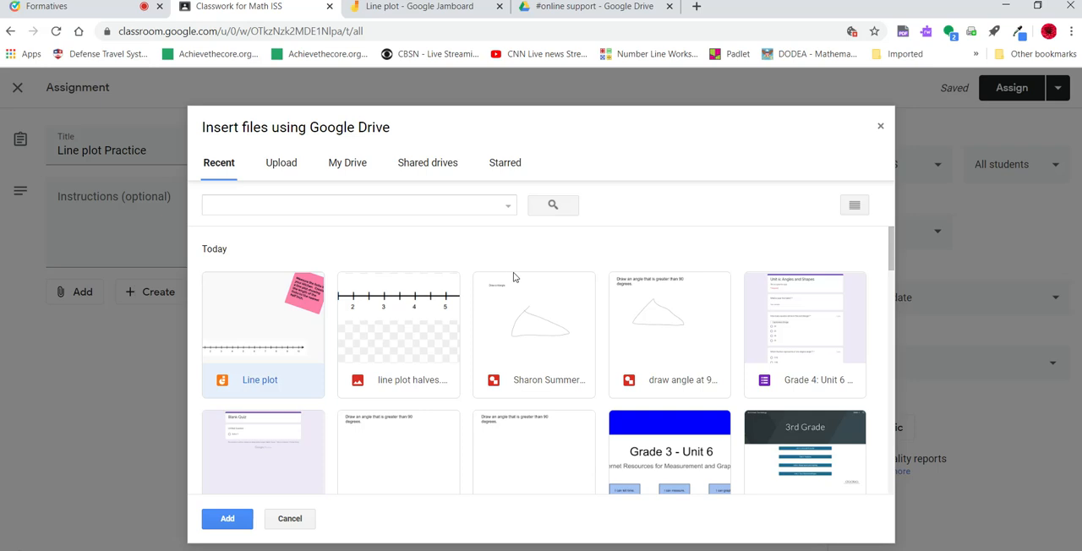
{"action": "left_click", "coordinate": [229, 518]}
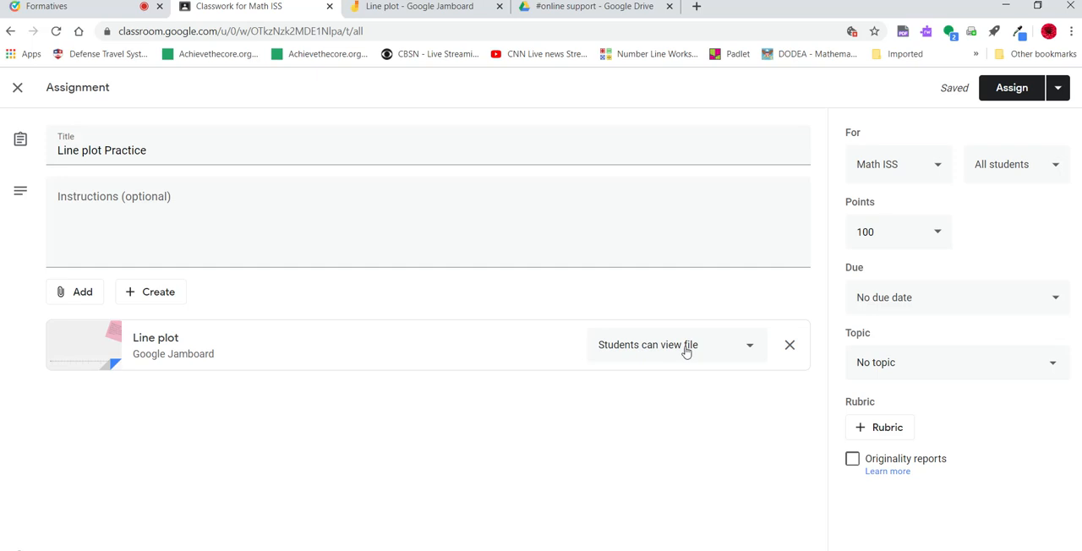
{"action": "left_click", "coordinate": [687, 352]}
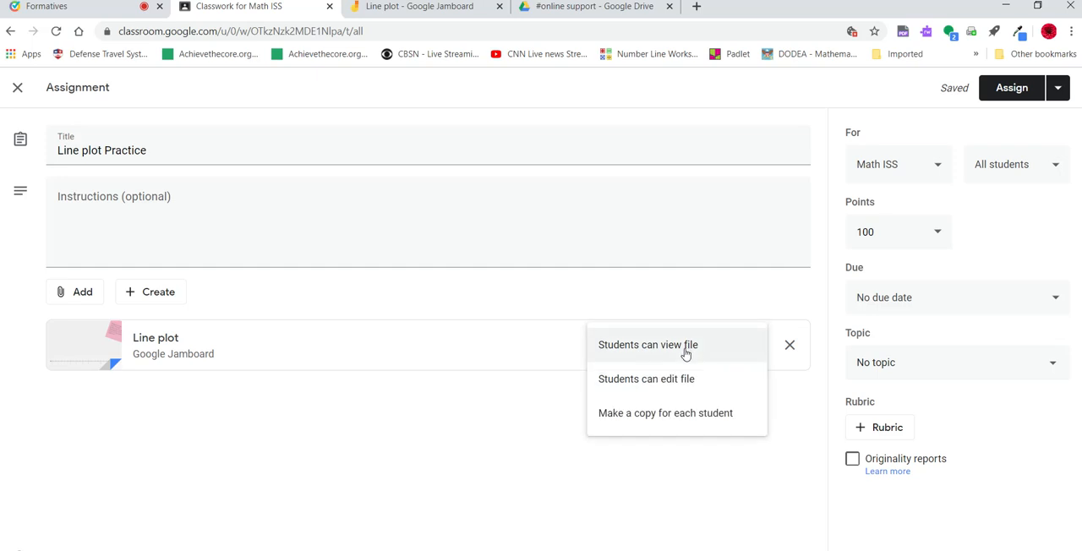
{"action": "left_click", "coordinate": [653, 414]}
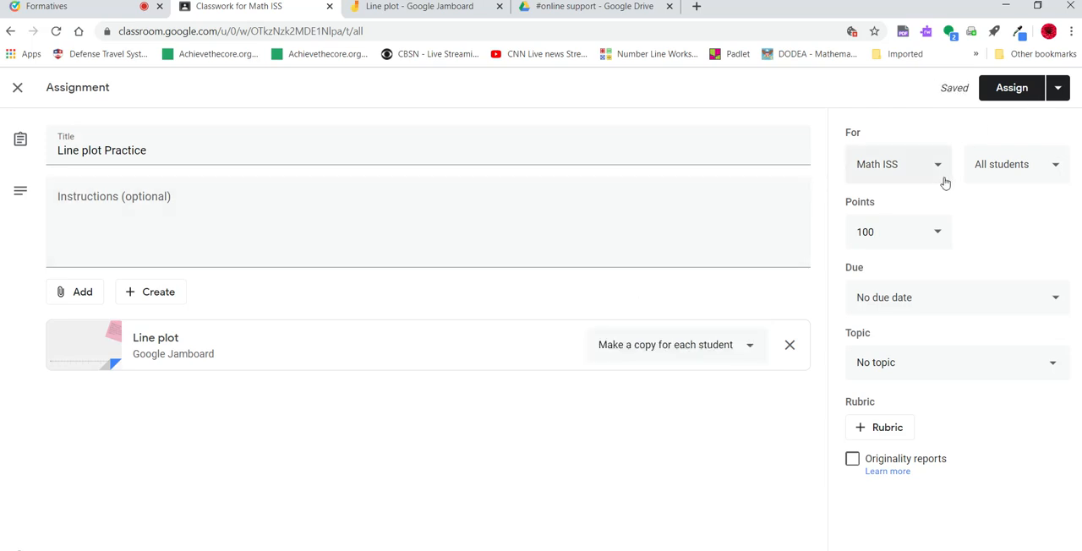
- Limit the assignment to one student by deselecting the first student in the list, and assign it
{"action": "left_click", "coordinate": [1000, 164]}
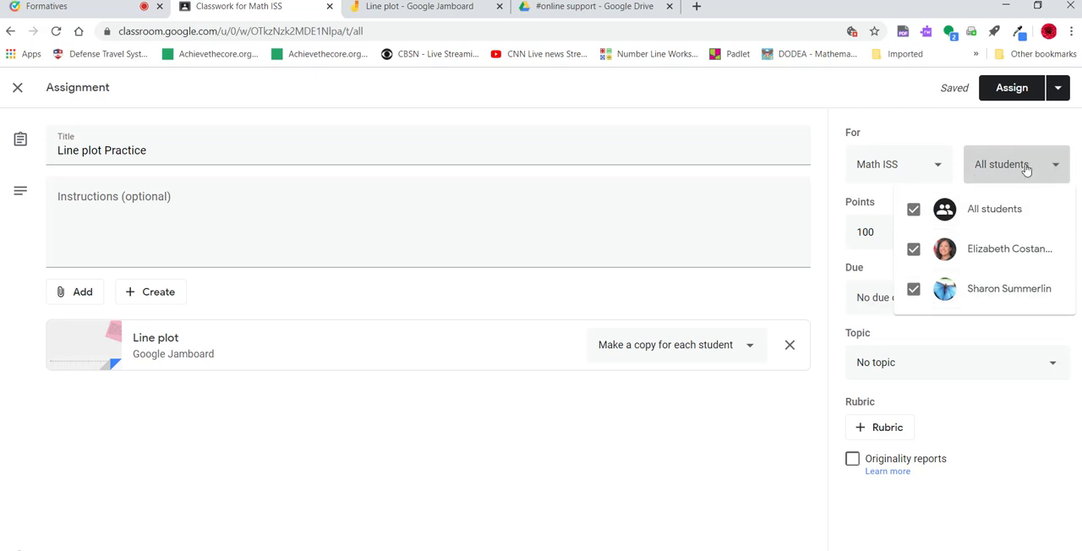
{"action": "left_click", "coordinate": [1026, 169]}
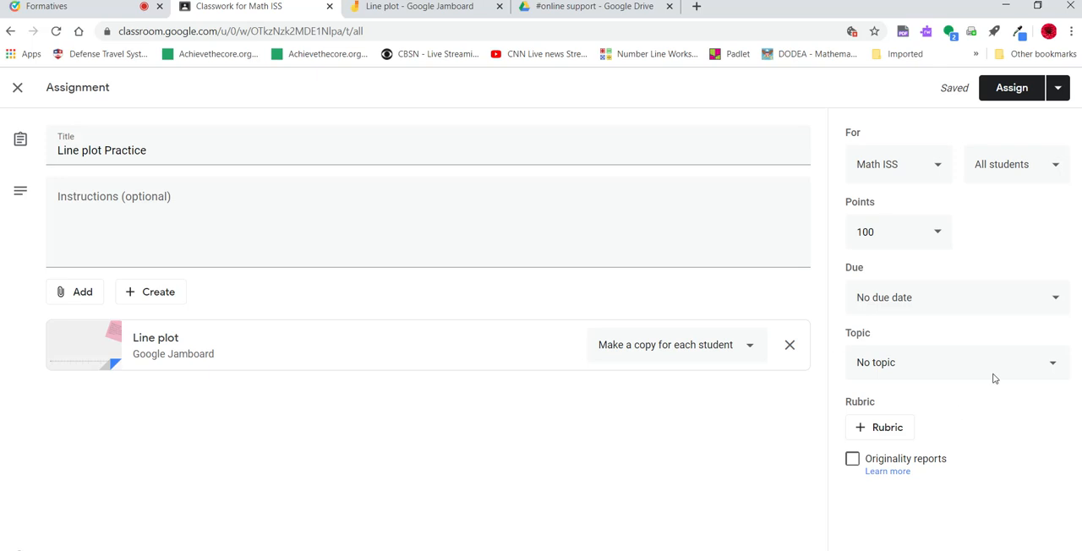
{"action": "left_click", "coordinate": [1011, 176]}
{"action": "left_click", "coordinate": [911, 254]}
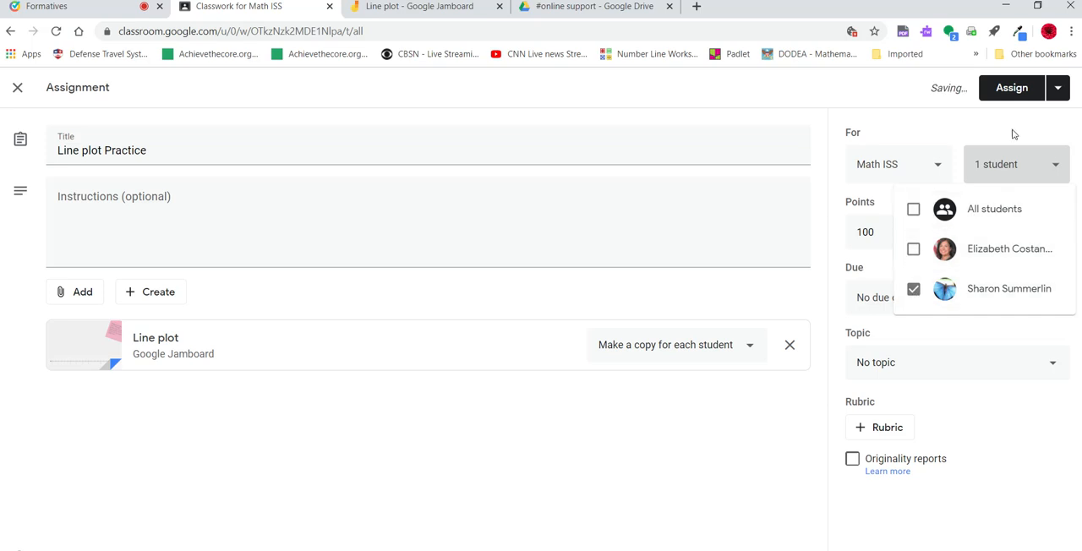
{"action": "left_click", "coordinate": [1011, 164]}
{"action": "left_click", "coordinate": [1011, 89]}
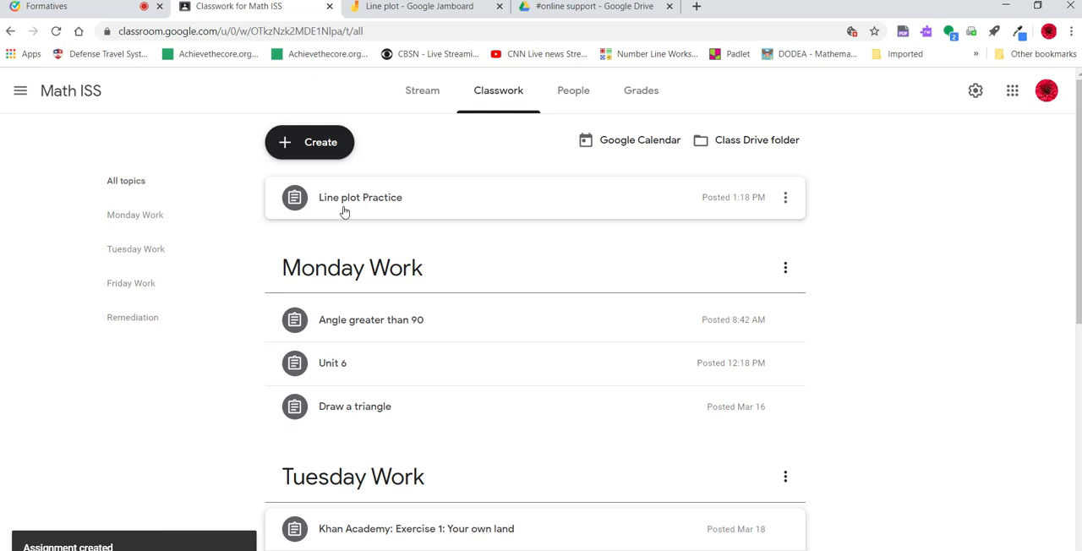
- Move the Line plot Practice assignment into Friday Work, below the "How are you feeling today?" question
{"action": "left_click_drag", "start_coordinate": [350, 206], "coordinate": [389, 463]}
{"action": "scroll", "coordinate": [456, 414], "scroll_direction": "down", "scroll_amount": 4}
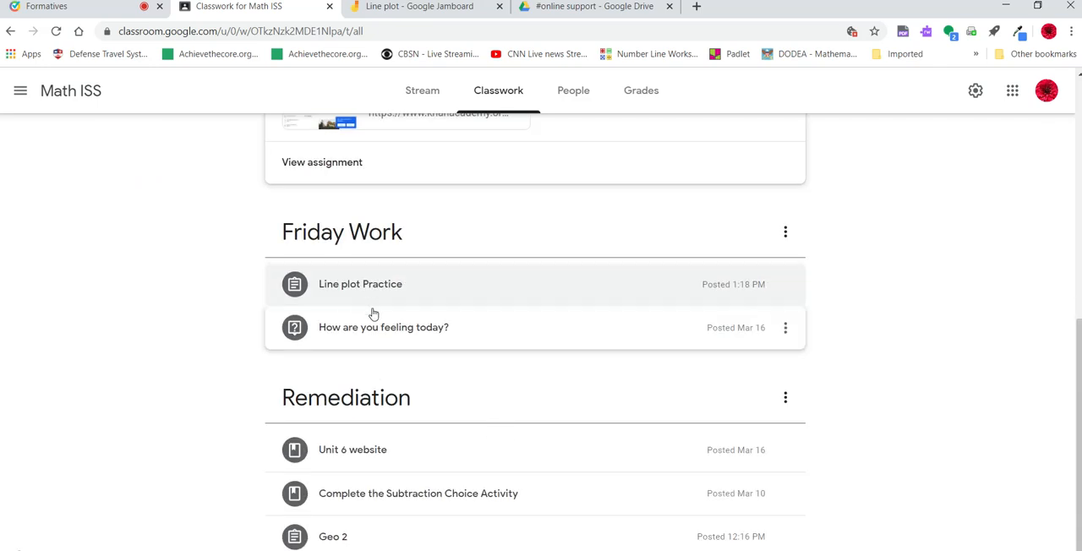
{"action": "left_click_drag", "start_coordinate": [353, 330], "coordinate": [351, 279]}
- Expand Line plot Practice in Friday Work, view its attached Jamboard, and return to the classwork
{"action": "scroll", "coordinate": [380, 430], "scroll_direction": "down", "scroll_amount": 1}
{"action": "left_click", "coordinate": [345, 414]}
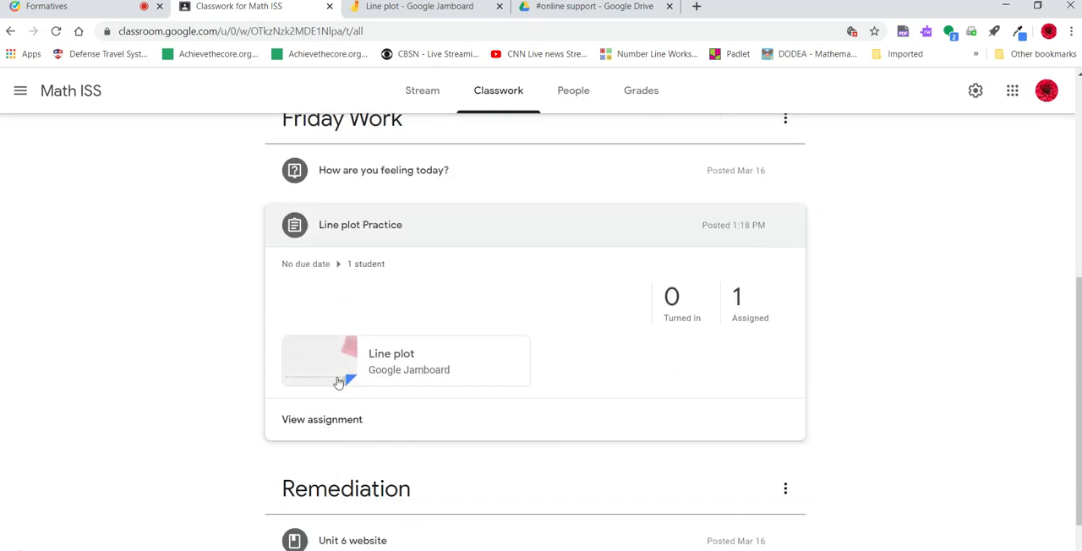
{"action": "left_click", "coordinate": [380, 369]}
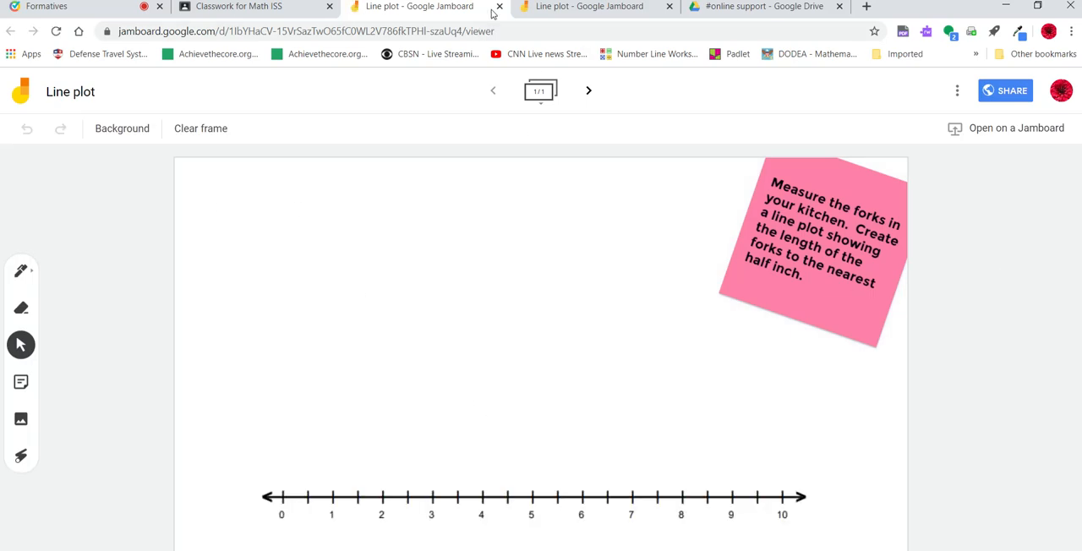
{"action": "left_click", "coordinate": [498, 6]}
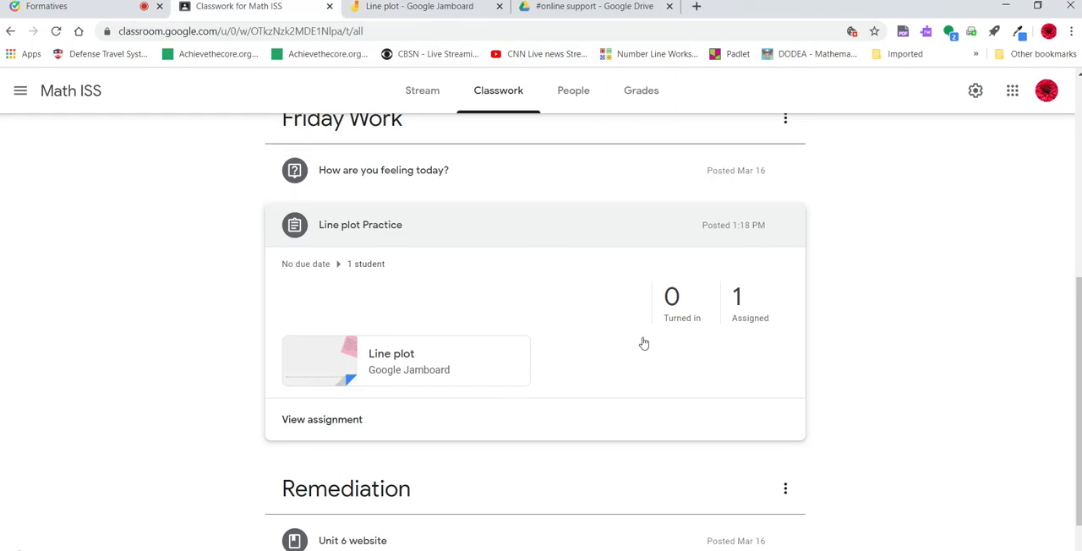
- Open the assigned student's Line plot Practice submission from the gradebook and grade it 100
{"action": "left_click", "coordinate": [641, 93]}
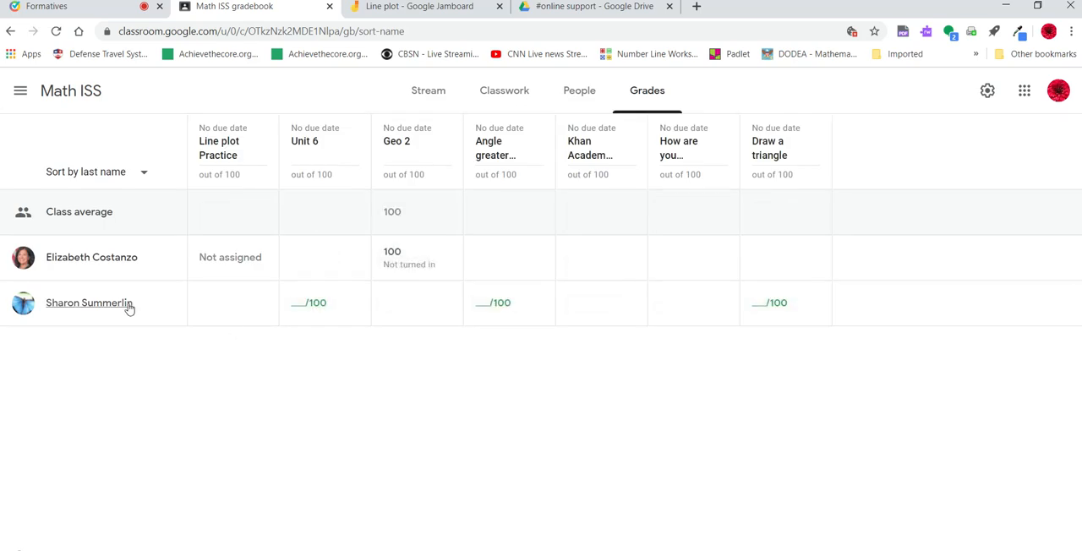
{"action": "left_click", "coordinate": [230, 304]}
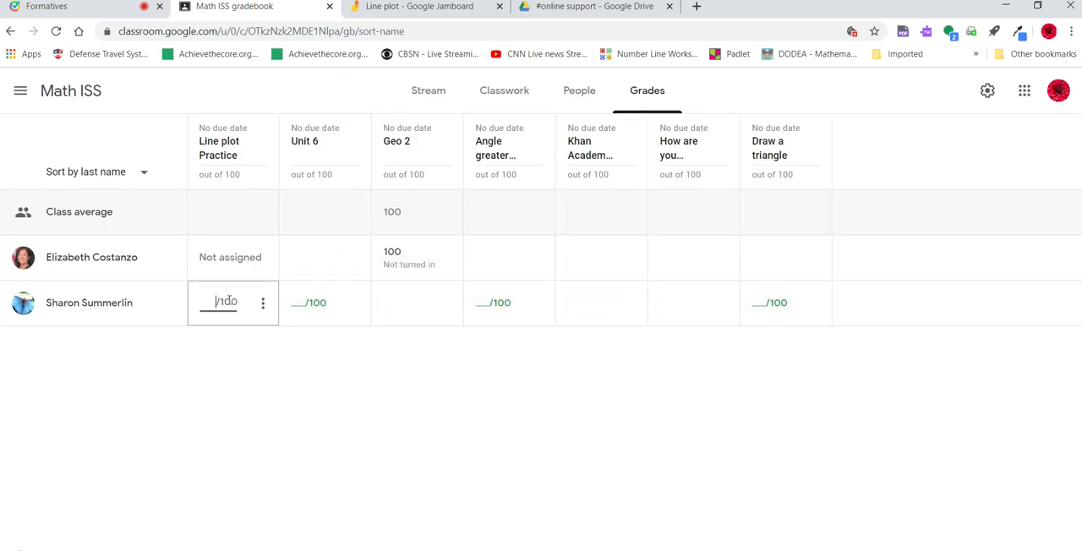
{"action": "left_click", "coordinate": [260, 305]}
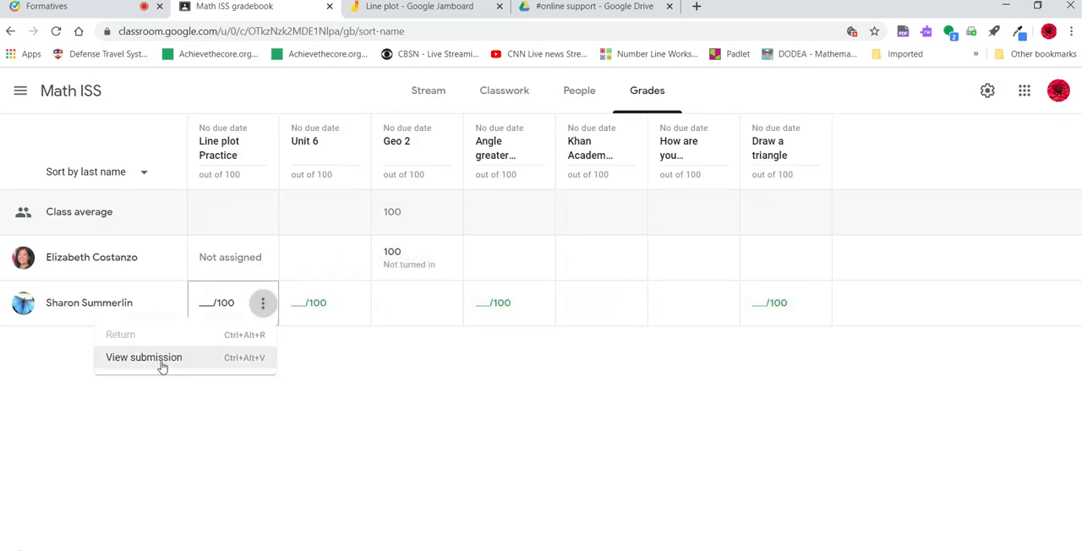
{"action": "left_click", "coordinate": [252, 364]}
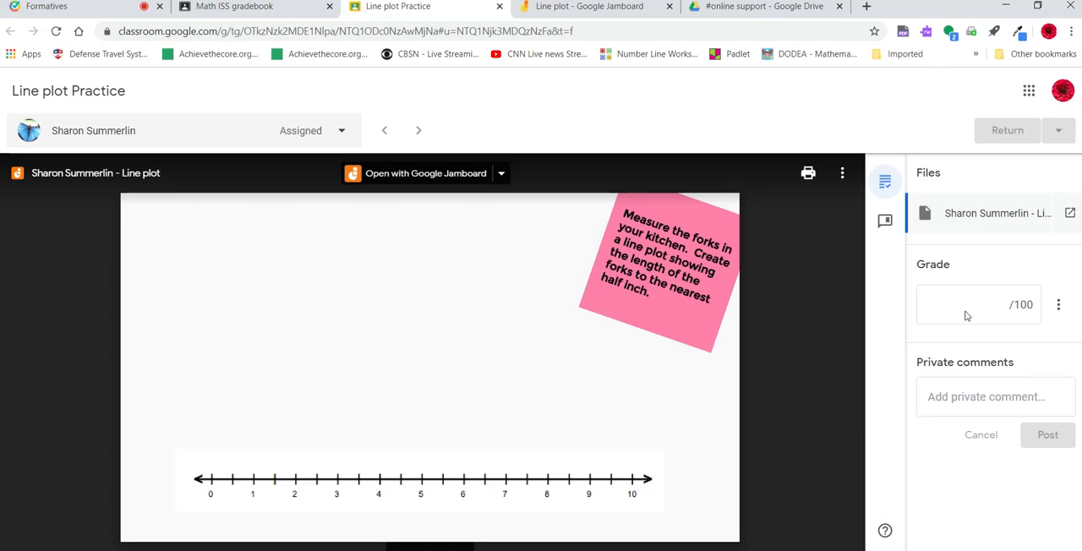
{"action": "left_click", "coordinate": [966, 314]}
{"action": "type", "text": "100"}
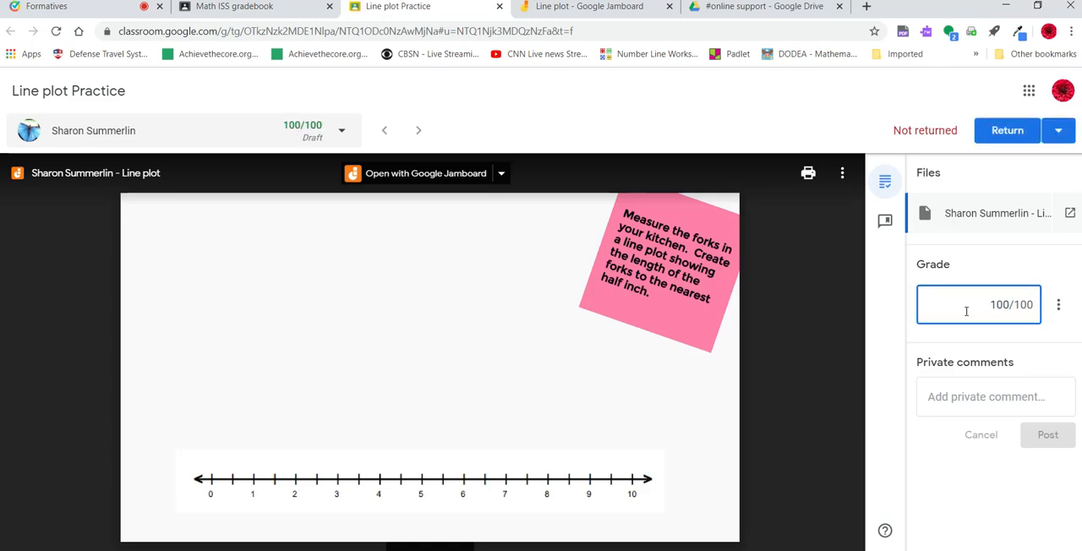
- Post the private comment "Great job!" on the submission and return the graded work to the student
{"action": "left_click", "coordinate": [960, 394]}
{"action": "type", "text": "G"}
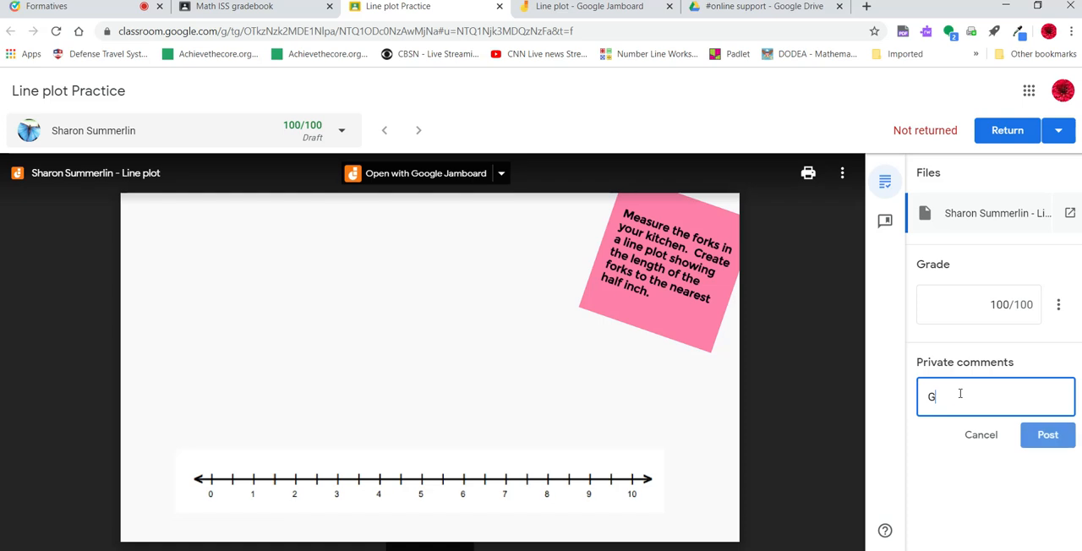
{"action": "type", "text": "reat job"}
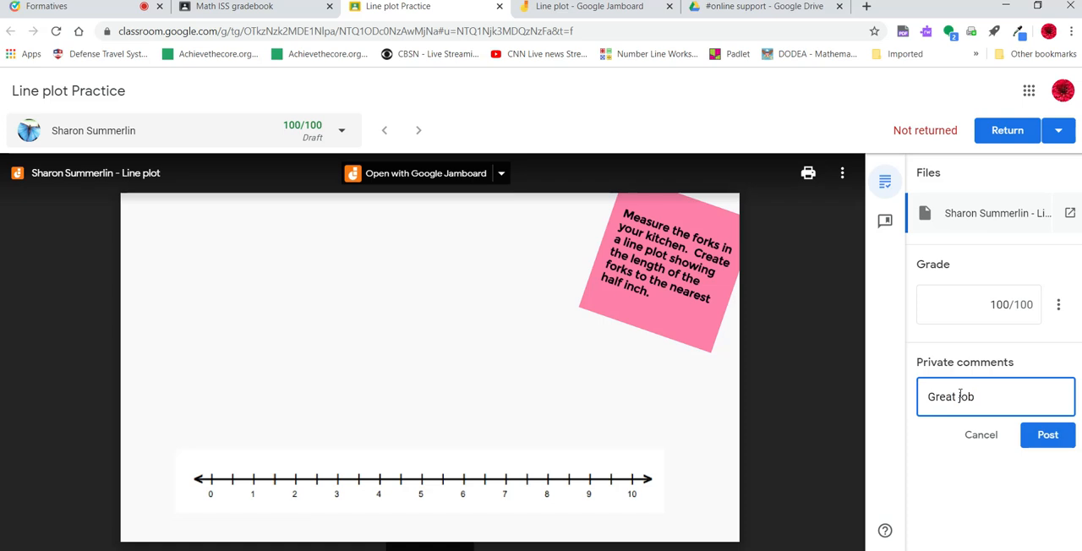
{"action": "type", "text": "!"}
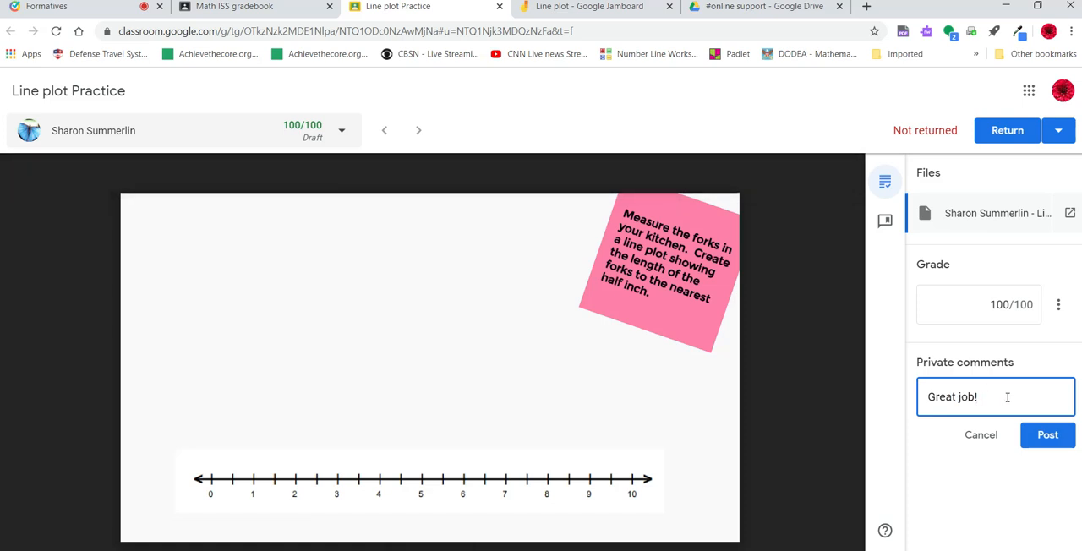
{"action": "left_click", "coordinate": [1056, 438]}
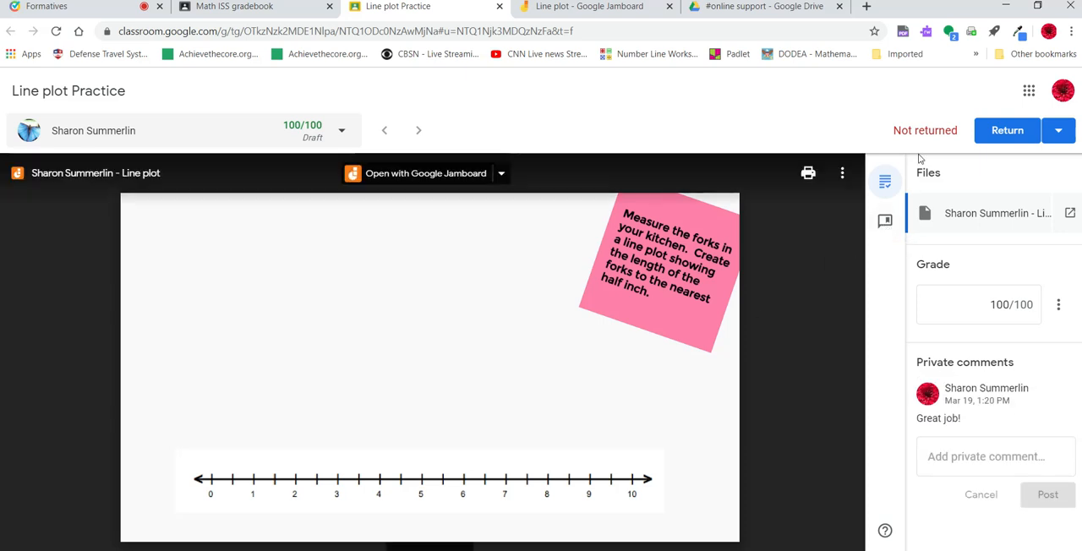
{"action": "left_click", "coordinate": [993, 131]}
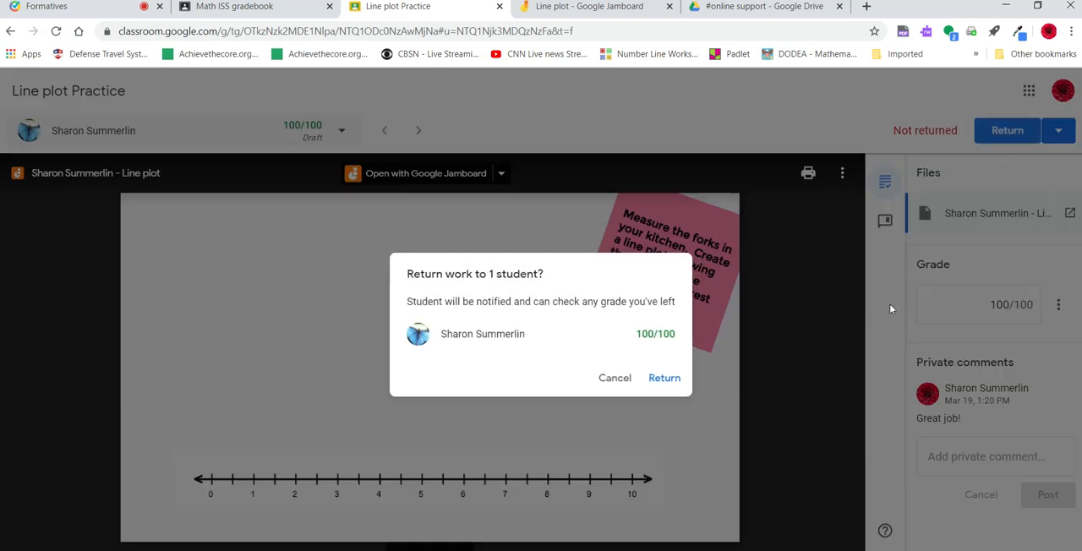
{"action": "left_click", "coordinate": [665, 379]}
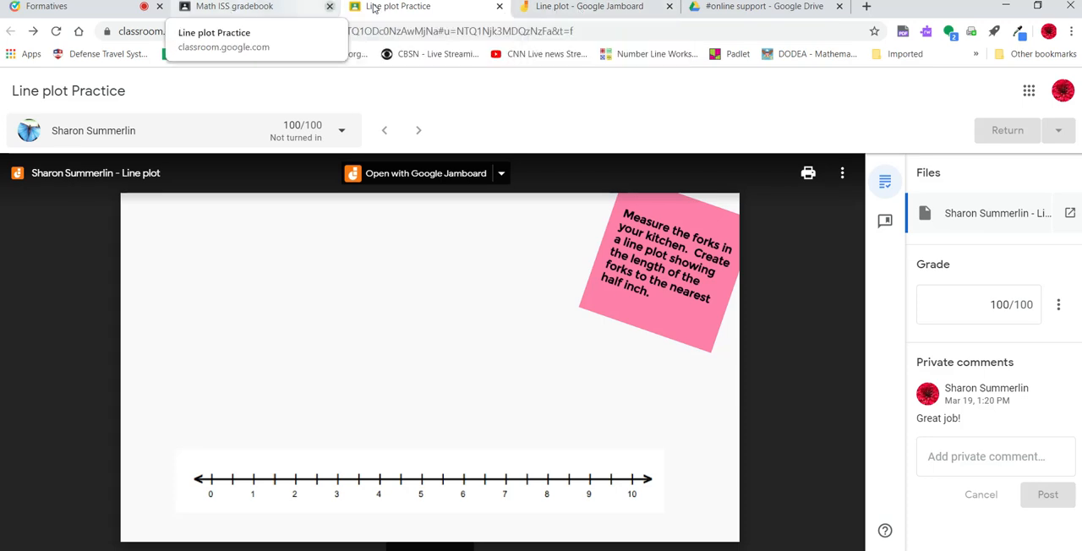
- Close the original Line plot Jamboard and show the student list for the Line plot Practice submissions
{"action": "left_click", "coordinate": [613, 7]}
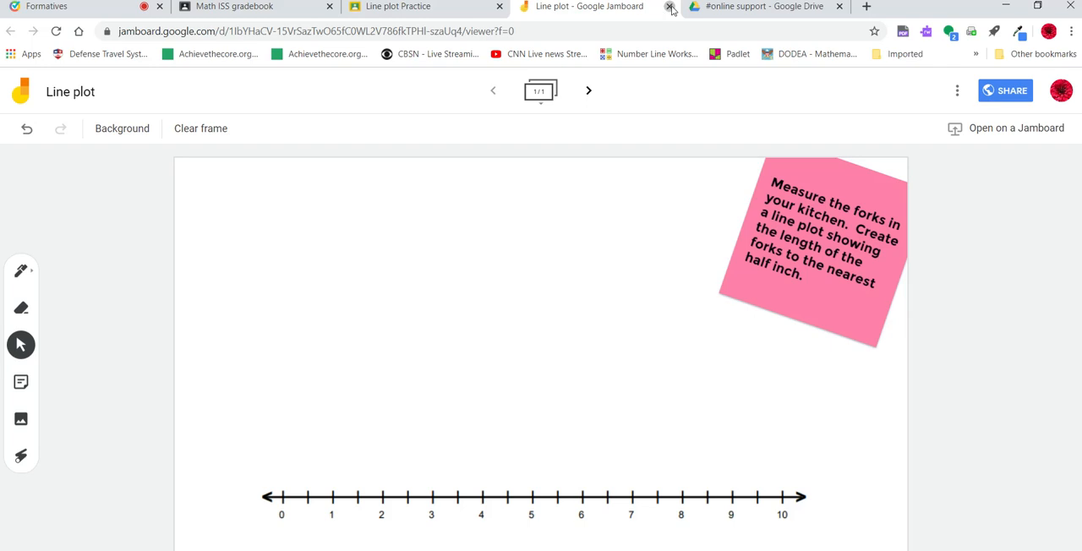
{"action": "left_click", "coordinate": [670, 6]}
{"action": "left_click", "coordinate": [421, 11]}
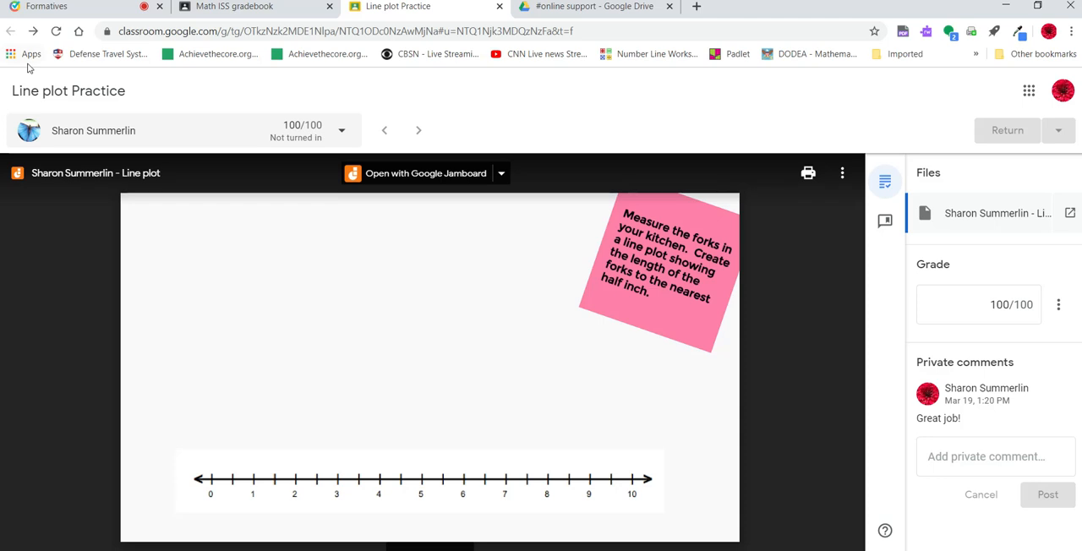
{"action": "left_click", "coordinate": [33, 135]}
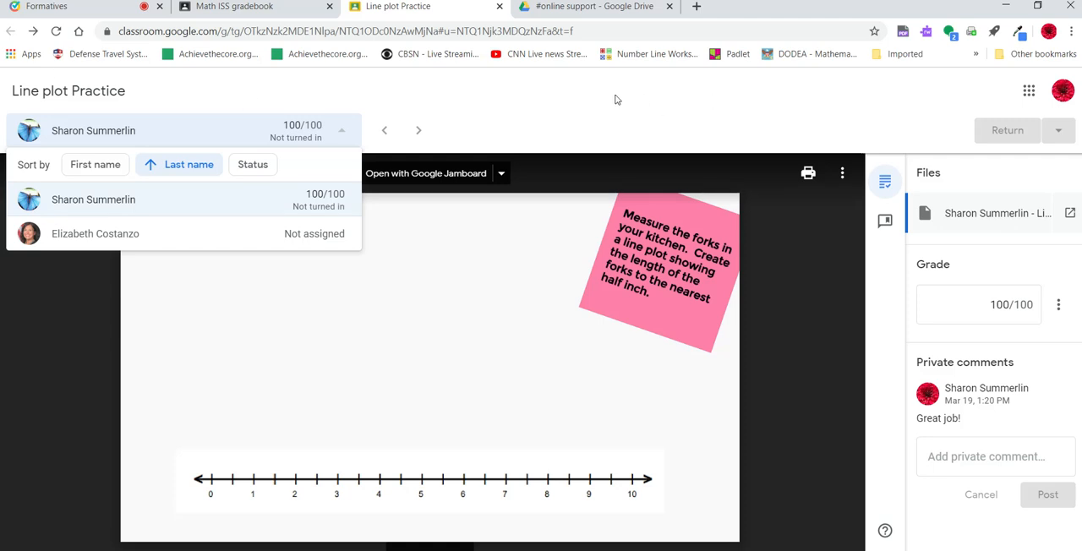
- Open the Math ISS class from the teacher's class list and review the assignment posts in its stream
{"action": "left_click", "coordinate": [270, 8]}
{"action": "left_click", "coordinate": [19, 91]}
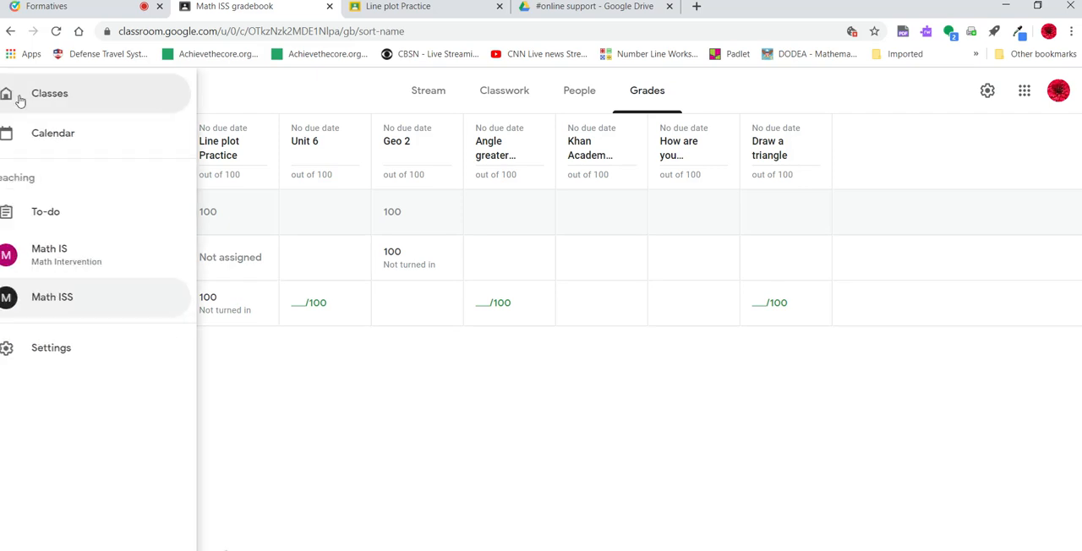
{"action": "left_click", "coordinate": [34, 102]}
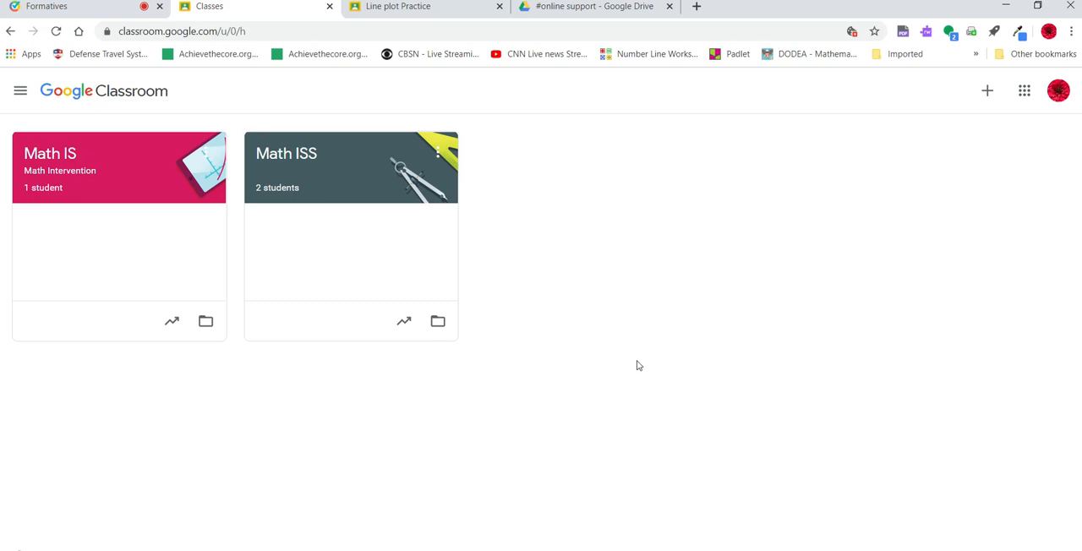
{"action": "scroll", "coordinate": [512, 372], "scroll_direction": "down", "scroll_amount": 1}
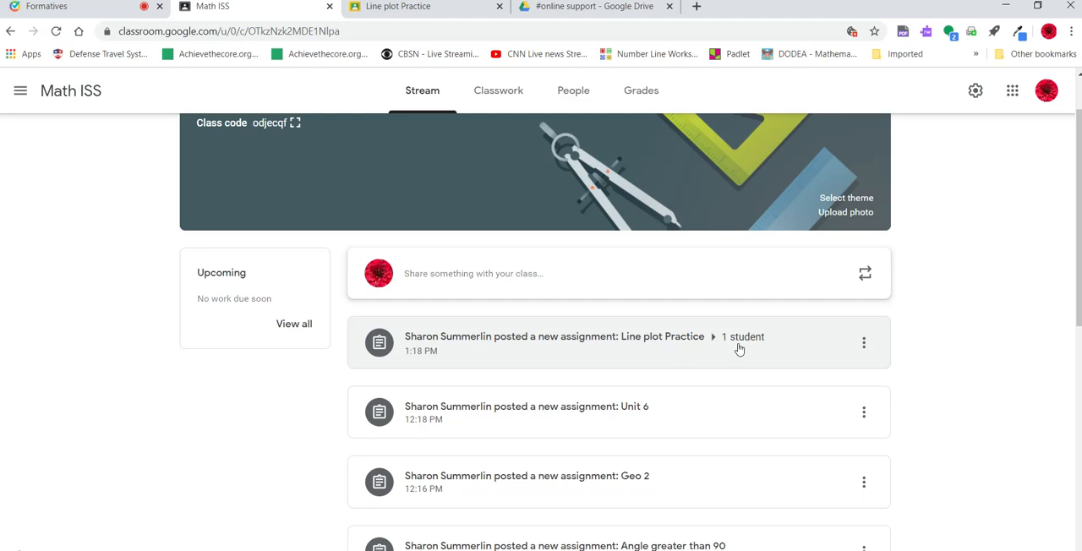
{"action": "scroll", "coordinate": [731, 348], "scroll_direction": "up", "scroll_amount": 1}
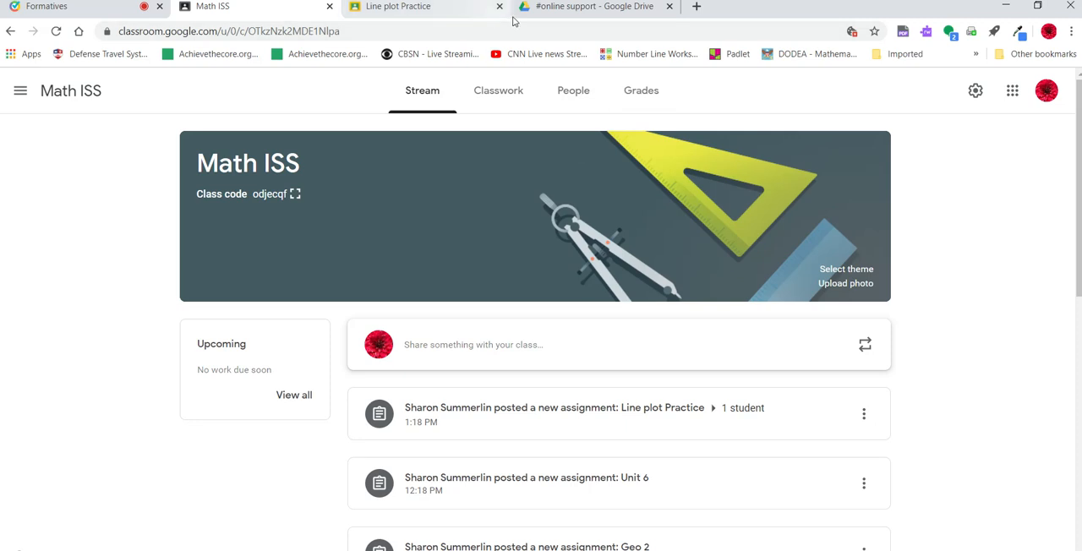
- Switch to the student's Google account in a new browser tab and open the Math ISS class in Classroom
{"action": "left_click", "coordinate": [696, 9]}
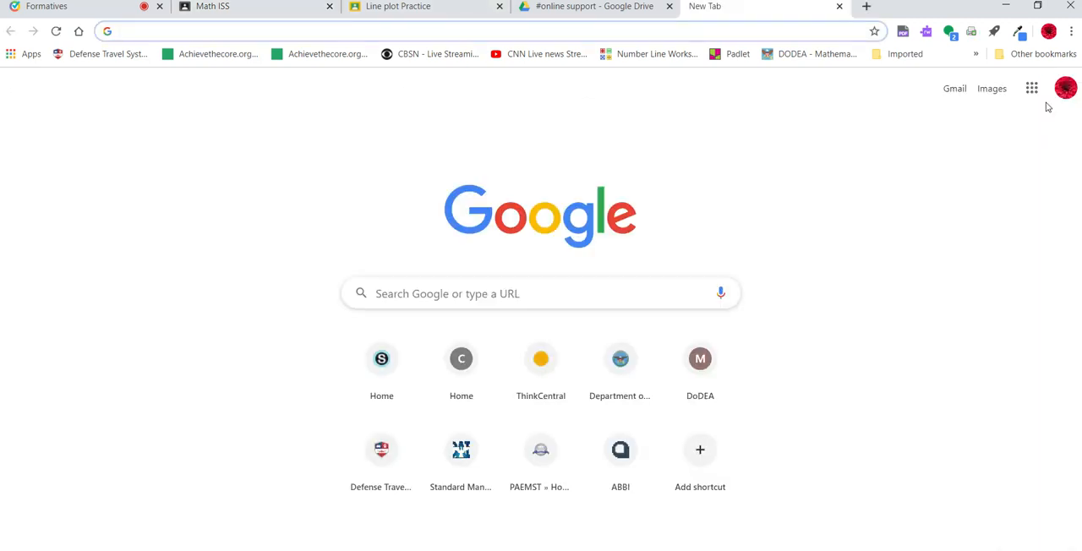
{"action": "left_click", "coordinate": [1068, 93]}
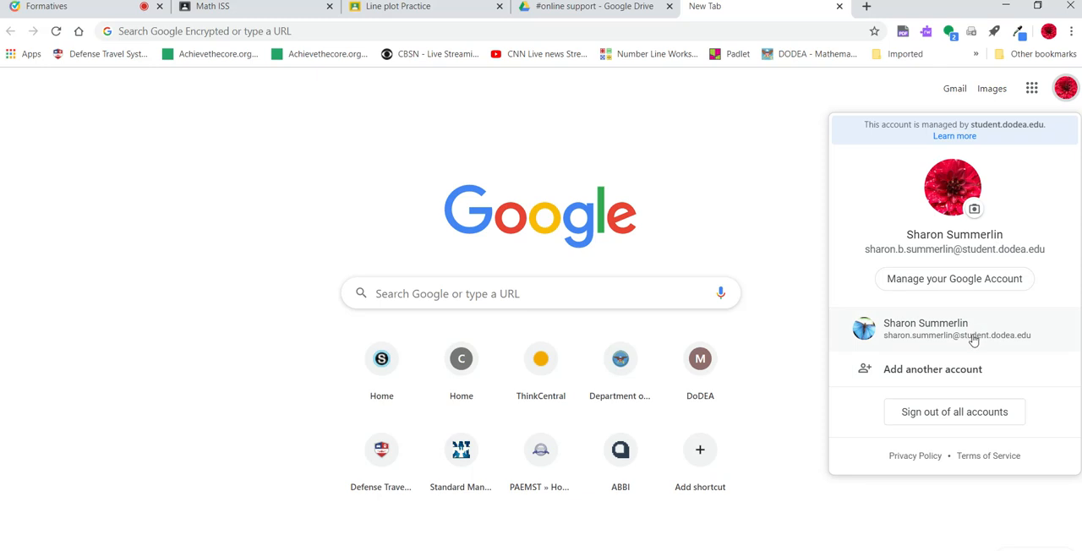
{"action": "left_click", "coordinate": [955, 329]}
{"action": "left_click", "coordinate": [1023, 90]}
{"action": "left_click", "coordinate": [894, 233]}
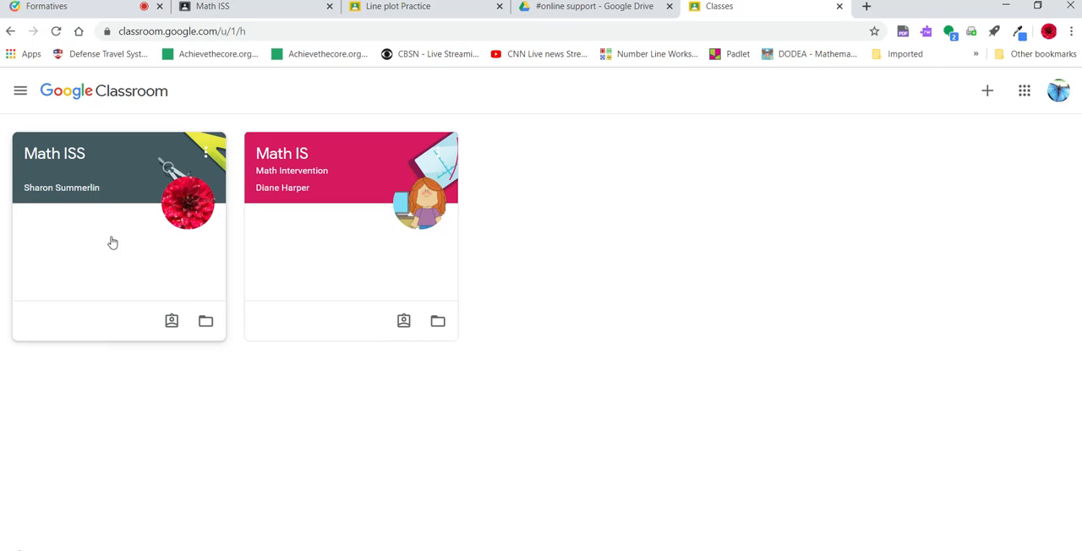
{"action": "left_click", "coordinate": [84, 181]}
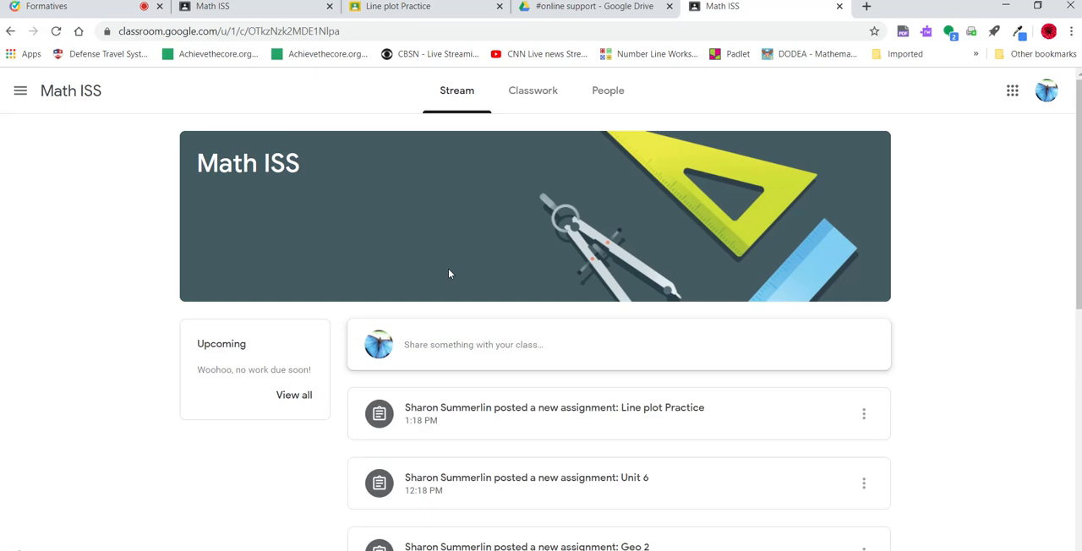
- Look over the class stream as the student and open the Friday Work topic in the classwork
{"action": "scroll", "coordinate": [545, 297], "scroll_direction": "down", "scroll_amount": 3}
{"action": "scroll", "coordinate": [550, 297], "scroll_direction": "up", "scroll_amount": 3}
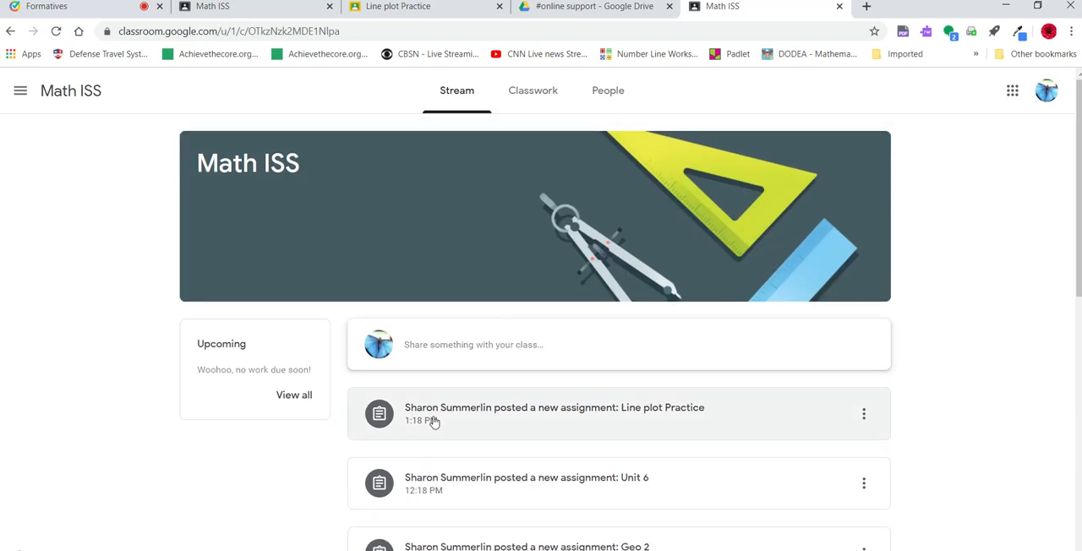
{"action": "left_click", "coordinate": [532, 93]}
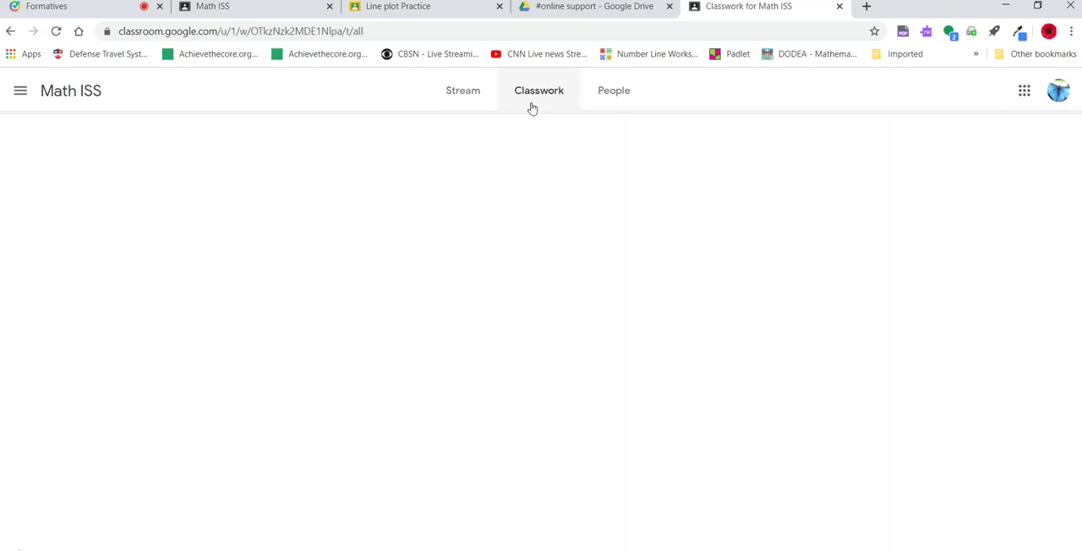
{"action": "left_click", "coordinate": [159, 298]}
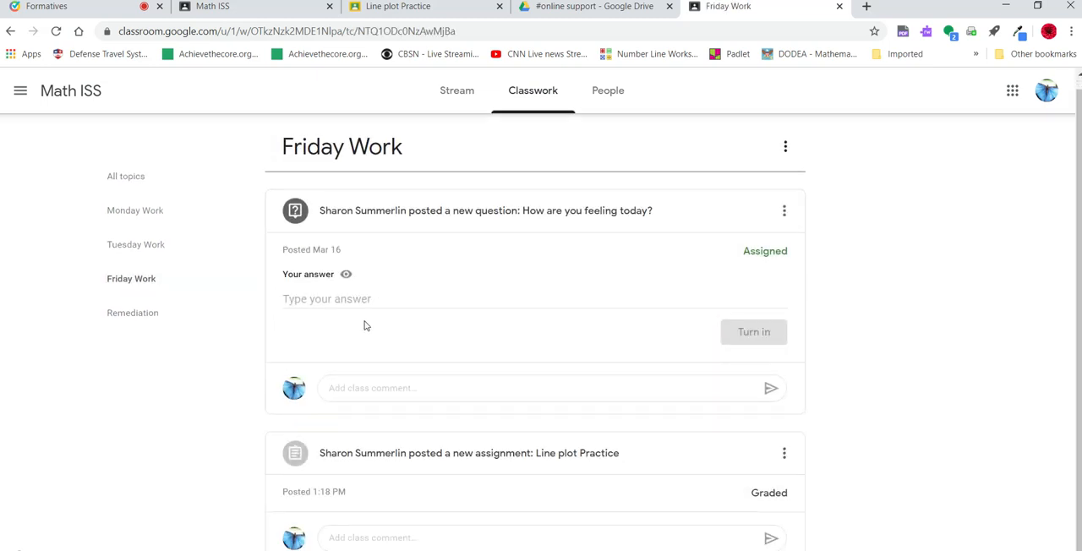
- Answer the "How are you feeling today?" question with "I am feeling great!" and turn it in
{"action": "left_click", "coordinate": [299, 296]}
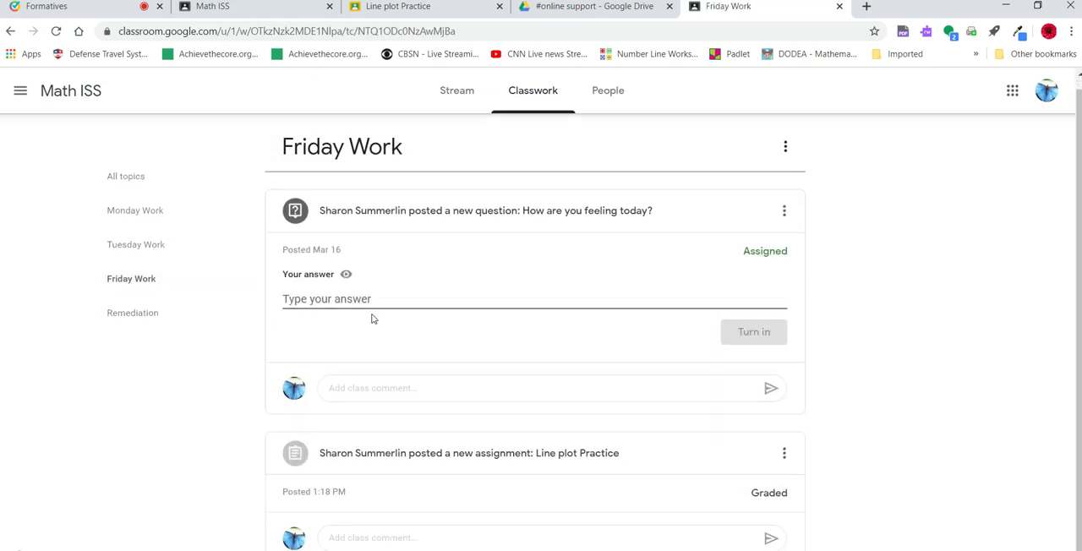
{"action": "type", "text": "I am feeling great!"}
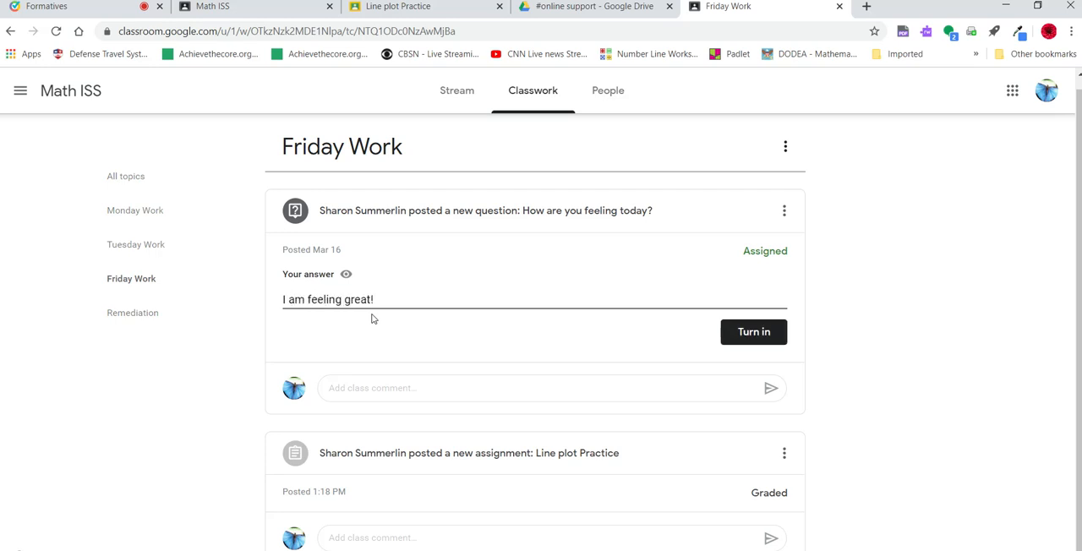
{"action": "left_click", "coordinate": [751, 331]}
{"action": "left_click", "coordinate": [640, 363]}
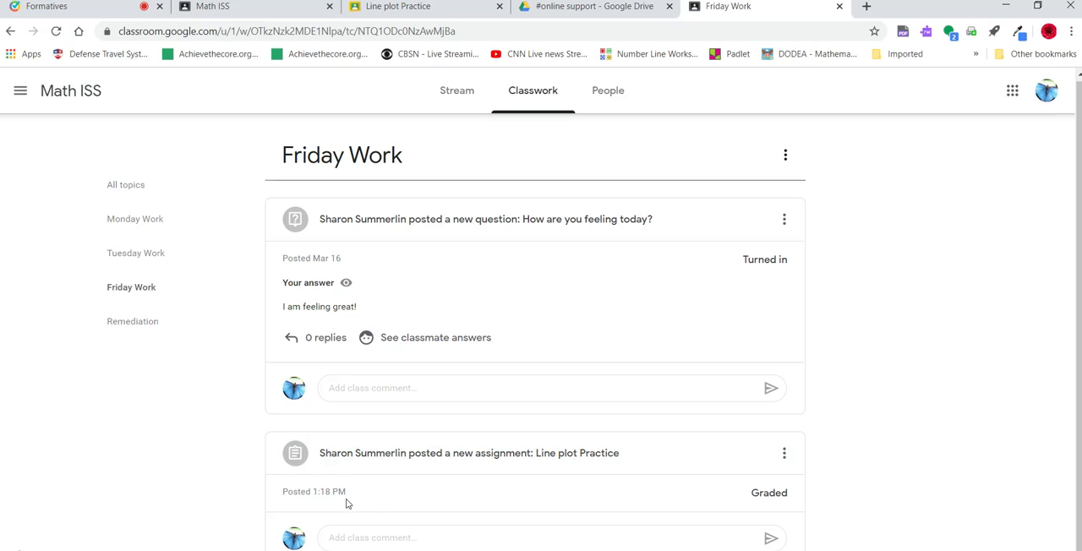
- Open the student's Jamboard from the Line plot Practice assignment and draw three stacked X marks above 1 on the number line
{"action": "left_click", "coordinate": [413, 470]}
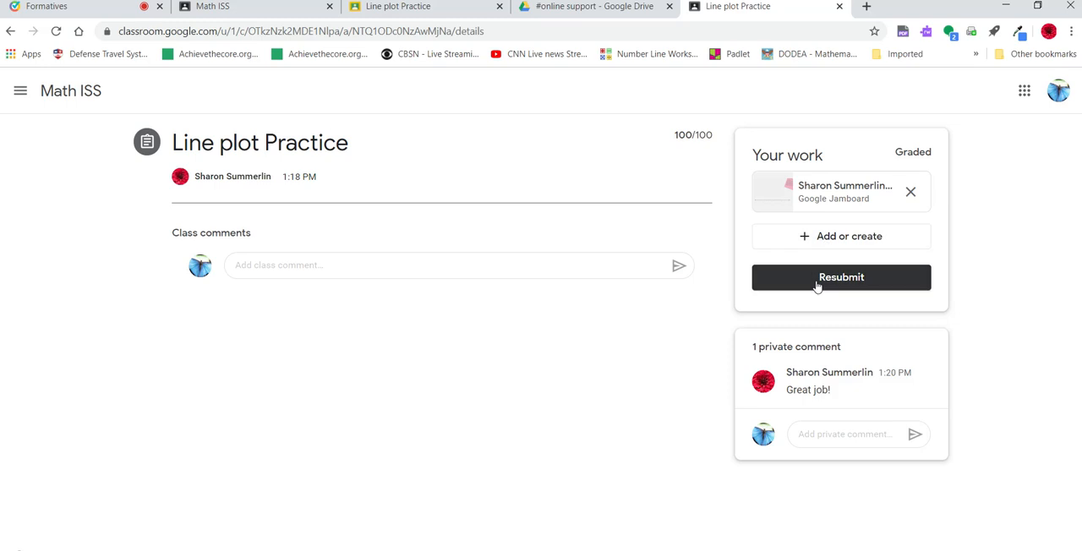
{"action": "left_click", "coordinate": [817, 199]}
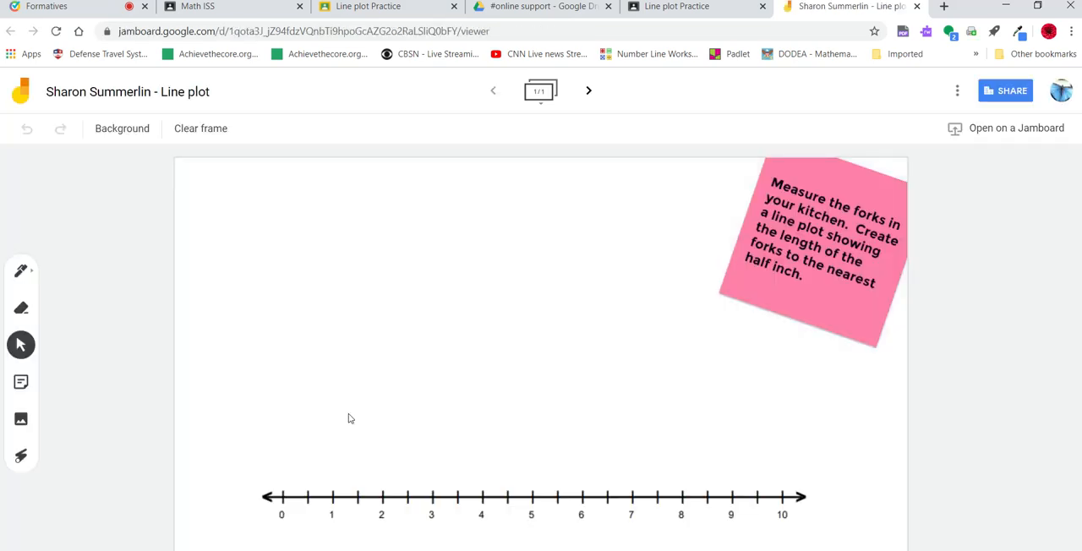
{"action": "left_click", "coordinate": [26, 275]}
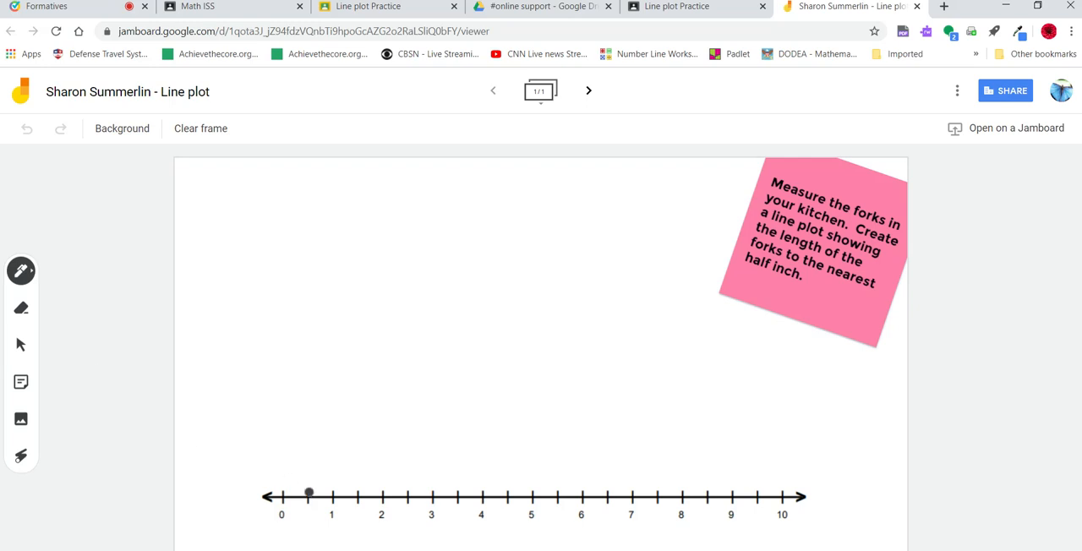
{"action": "mouse_move", "coordinate": [325, 473]}
{"action": "left_mouse_down"}
{"action": "mouse_move", "coordinate": [339, 493]}
{"action": "mouse_move", "coordinate": [322, 491]}
{"action": "left_mouse_up"}
{"action": "mouse_move", "coordinate": [330, 448]}
{"action": "left_mouse_down"}
{"action": "mouse_move", "coordinate": [343, 461]}
{"action": "mouse_move", "coordinate": [332, 453]}
{"action": "left_mouse_up"}
{"action": "mouse_move", "coordinate": [322, 413]}
{"action": "left_mouse_down"}
{"action": "mouse_move", "coordinate": [344, 431]}
{"action": "mouse_move", "coordinate": [323, 432]}
{"action": "left_mouse_up"}
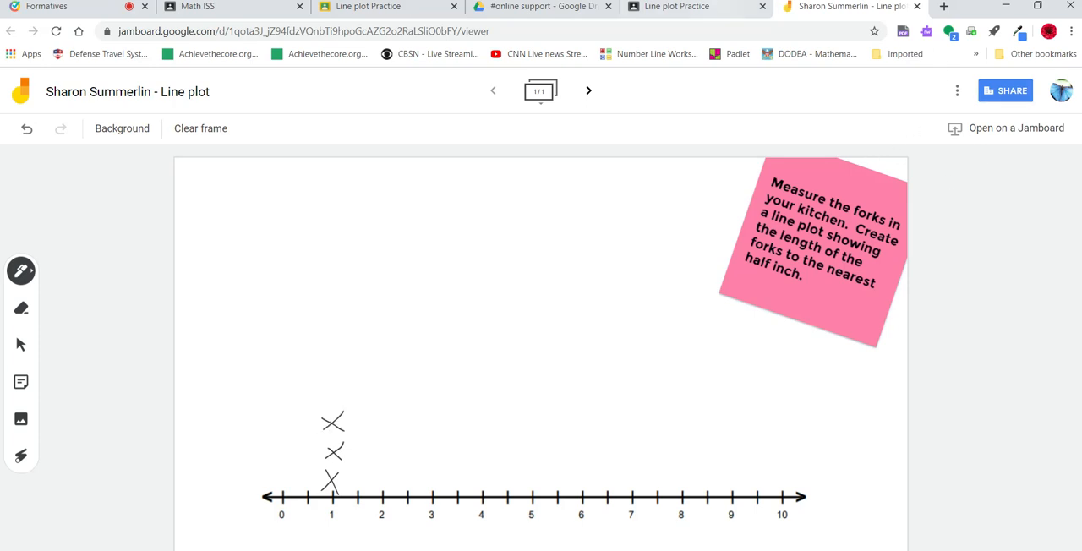
- Resubmit the Line plot Practice assignment with its Jamboard attachment from the student's account
{"action": "left_click", "coordinate": [695, 10]}
{"action": "left_click", "coordinate": [830, 280]}
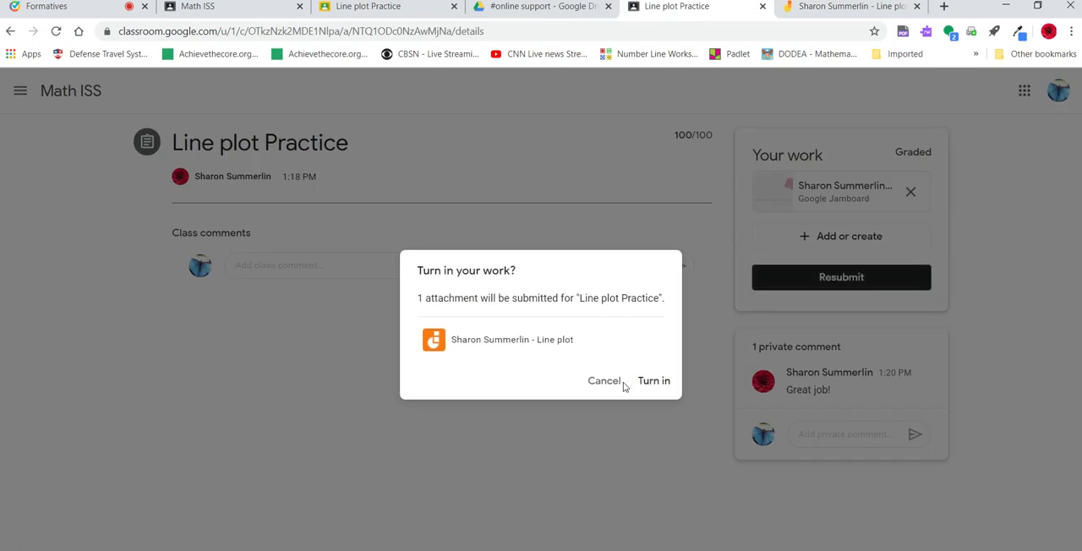
{"action": "left_click", "coordinate": [650, 381]}
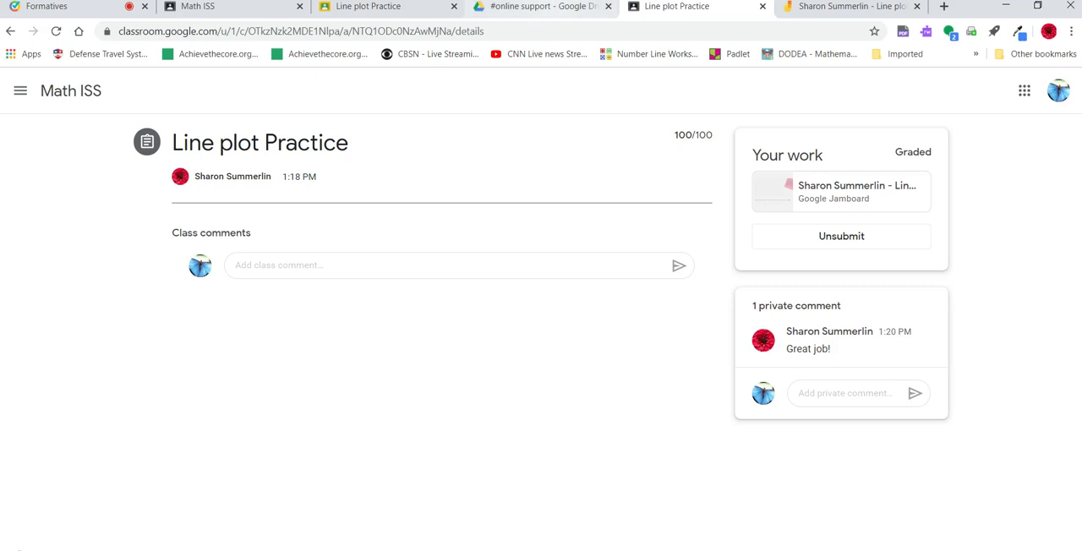
- Switch back to the teacher's view of the Math ISS class
{"action": "left_click", "coordinate": [361, 9]}
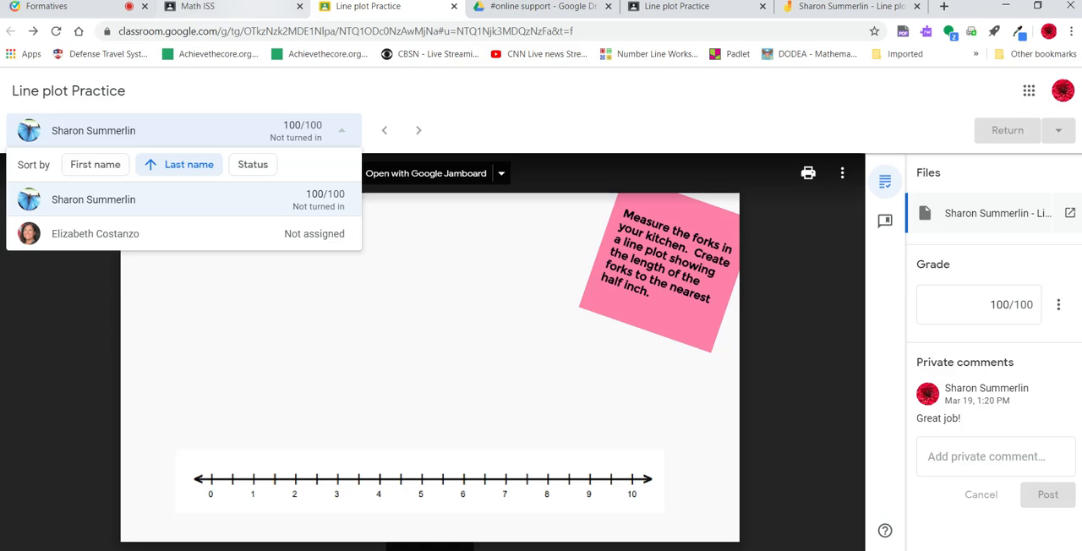
{"action": "left_click", "coordinate": [218, 7]}
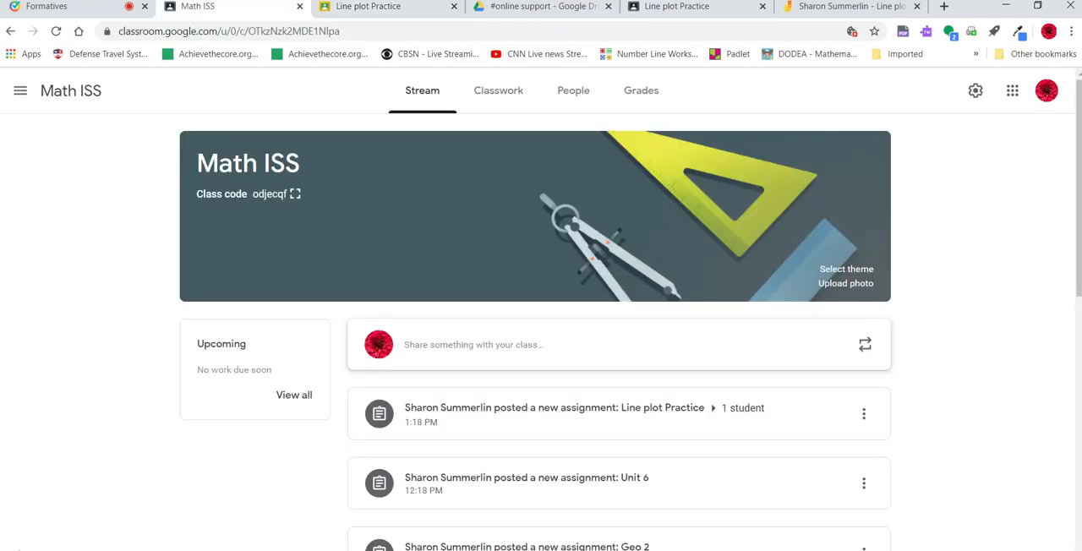